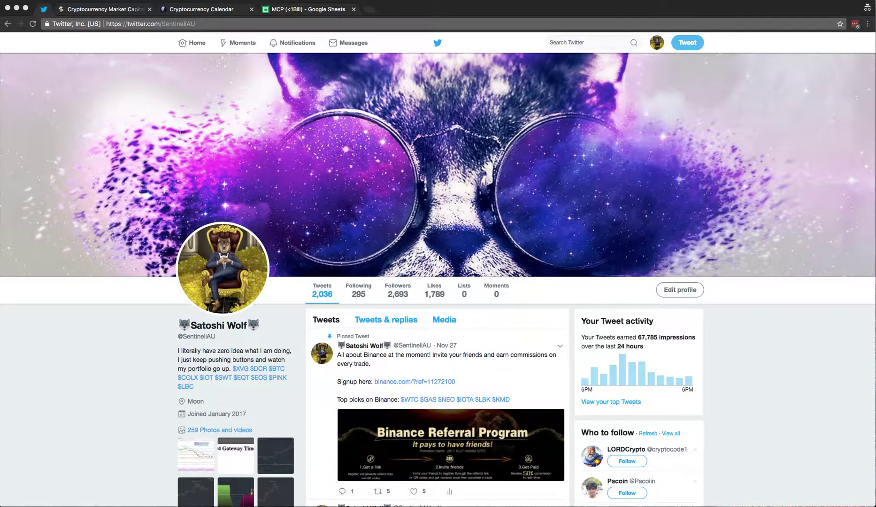
Step: Switch to CoinMarketCap and open the full list of all cryptocurrencies
left_click(102, 11)
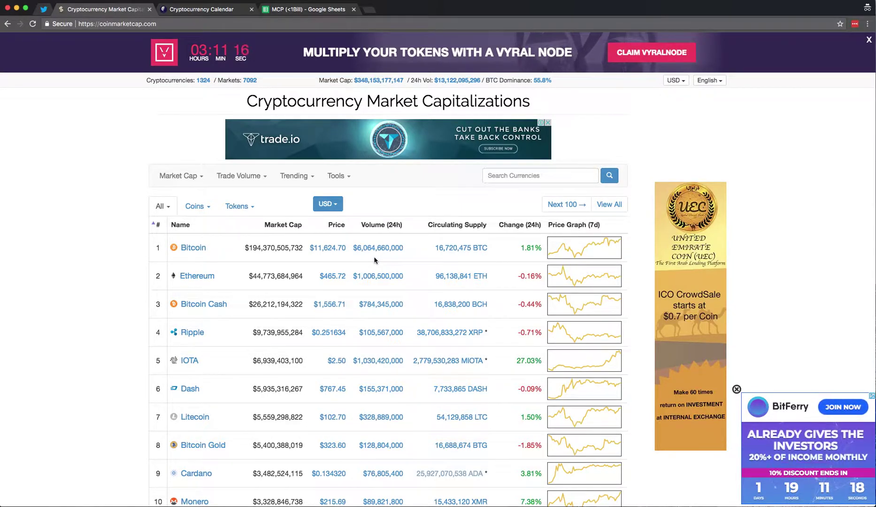
left_click(331, 203)
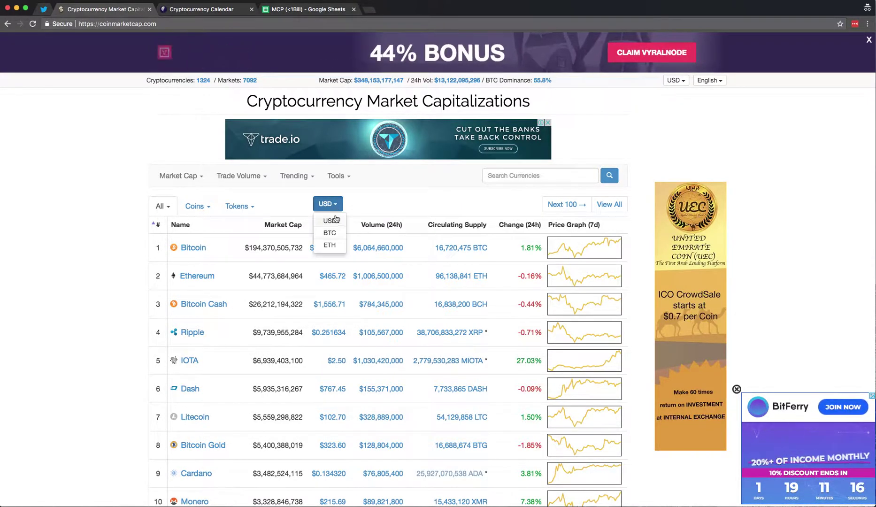
left_click(365, 202)
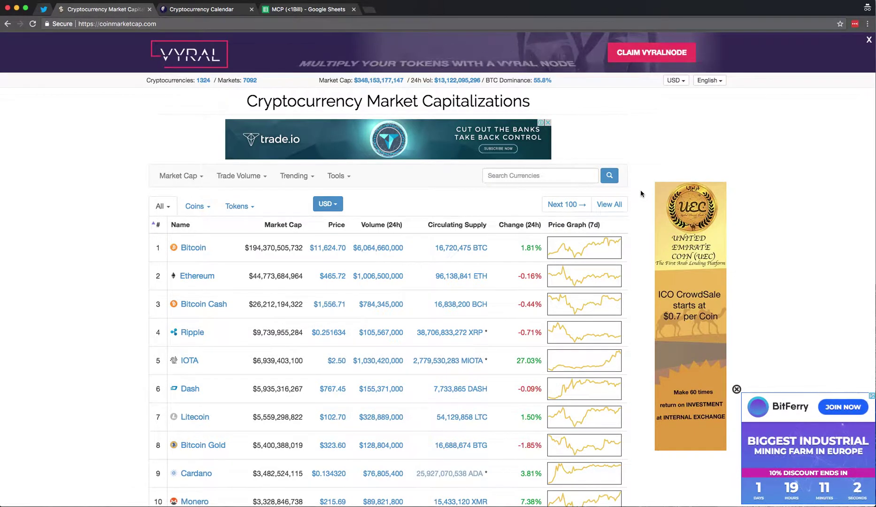
left_click(612, 208)
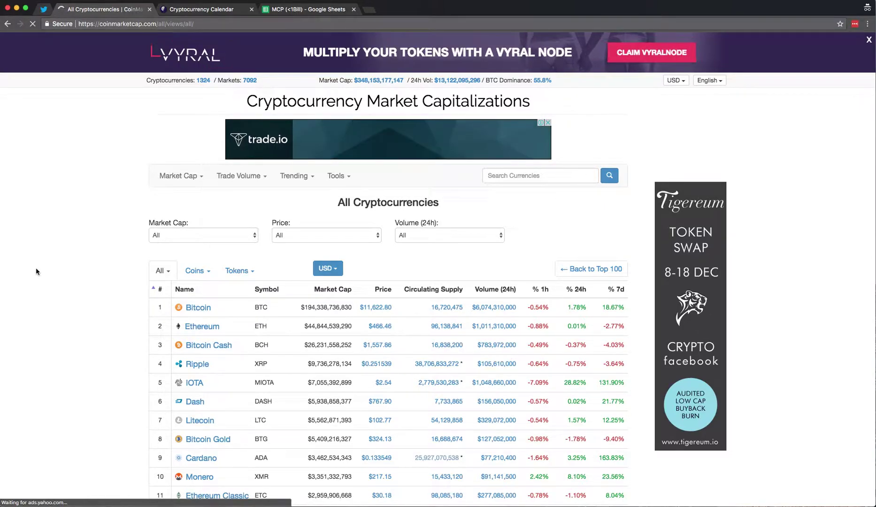
Step: Look through the all-cryptocurrencies list by rank, from the largest coins down past rank 400, checking market caps and percentage changes
scroll(36, 271, "down", 4)
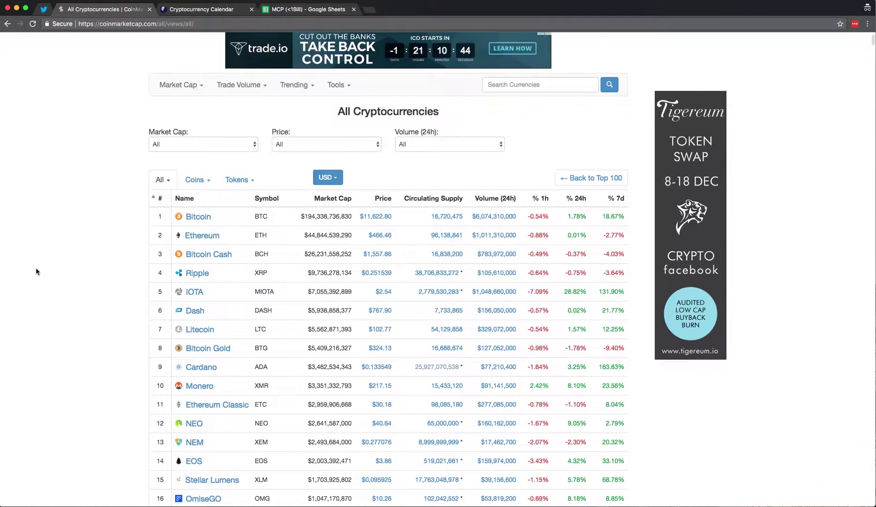
scroll(36, 271, "down", 5)
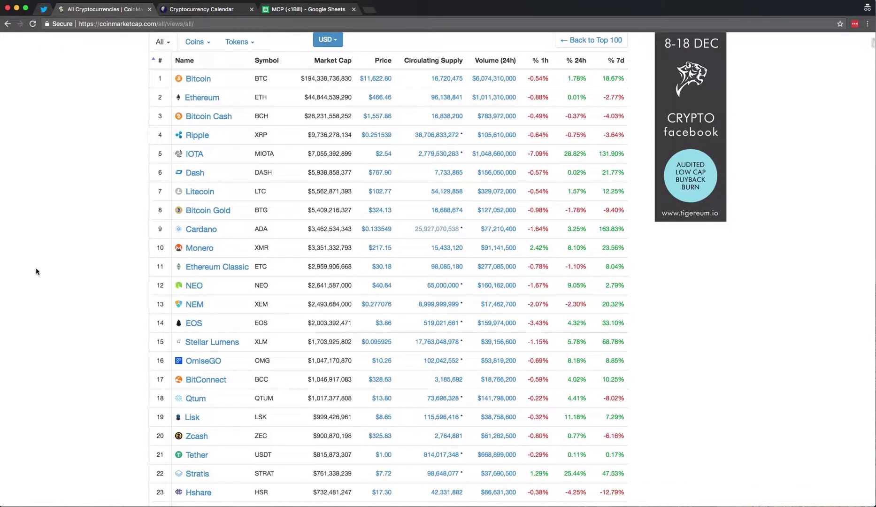
scroll(36, 272, "down", 2)
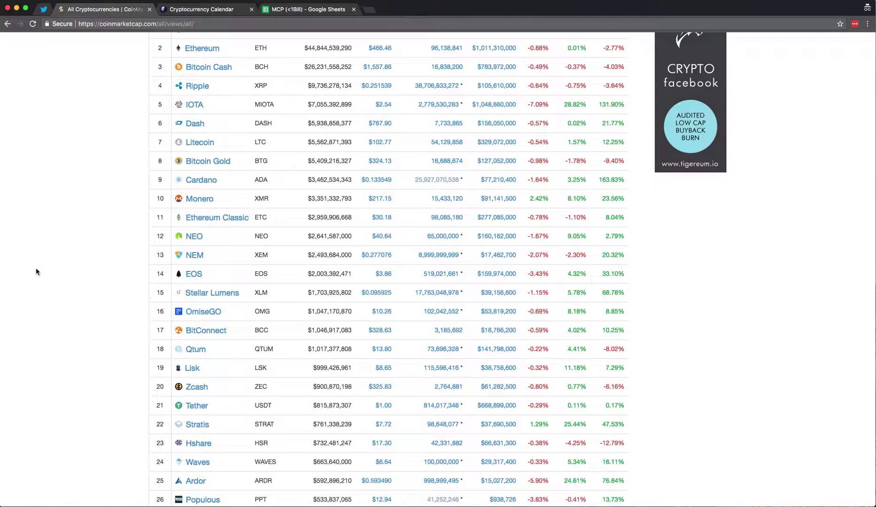
scroll(36, 272, "down", 1)
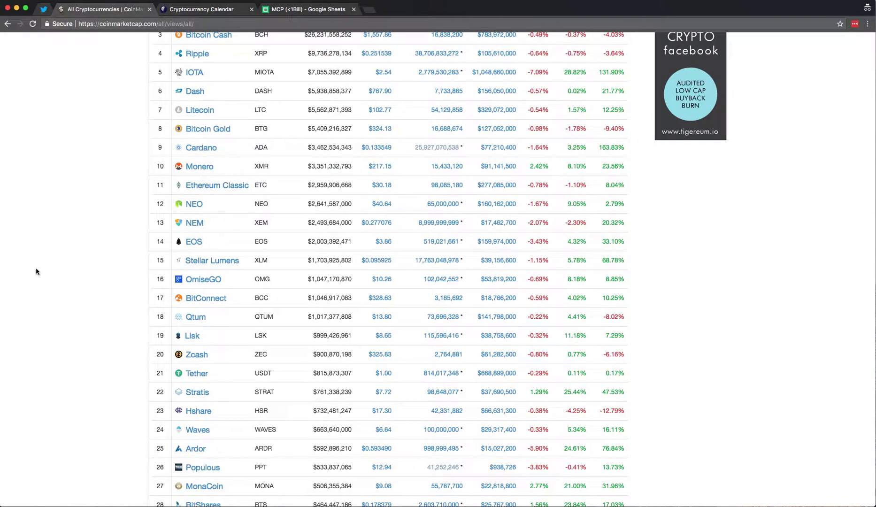
scroll(36, 272, "down", 1)
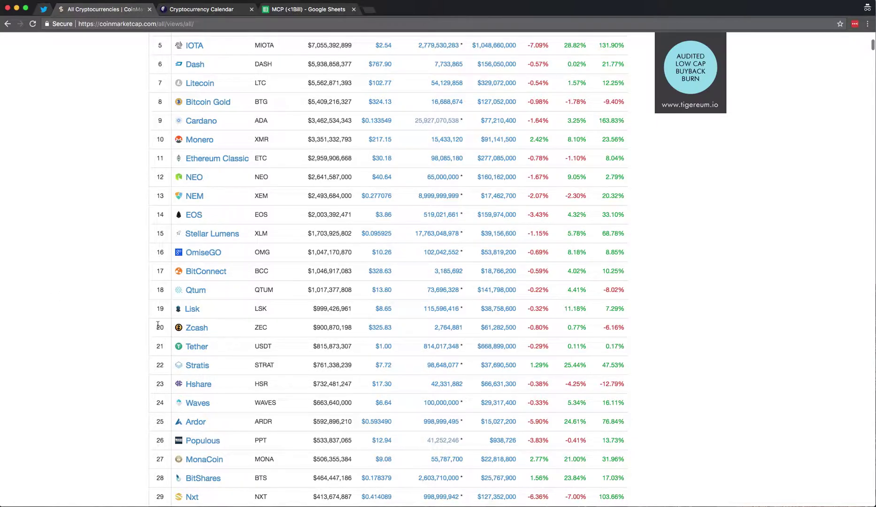
double_click(159, 308)
scroll(473, 345, "down", 15)
scroll(473, 344, "down", 20)
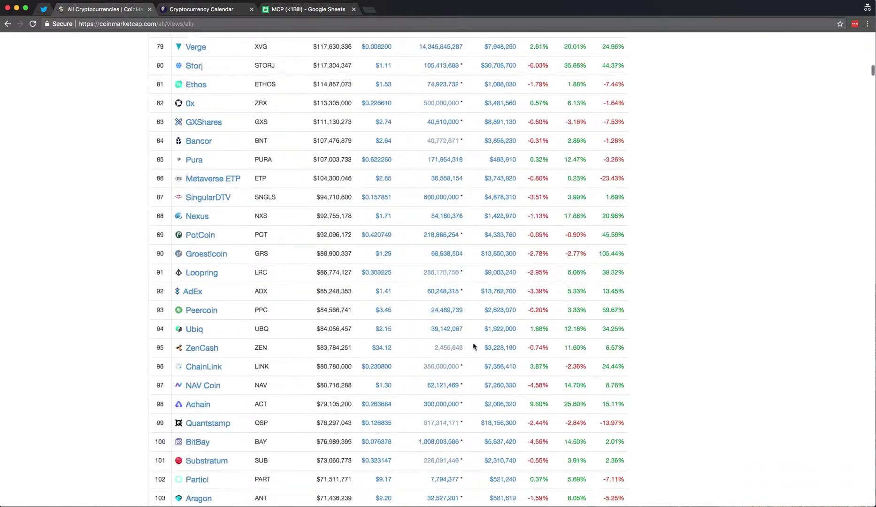
scroll(473, 346, "down", 20)
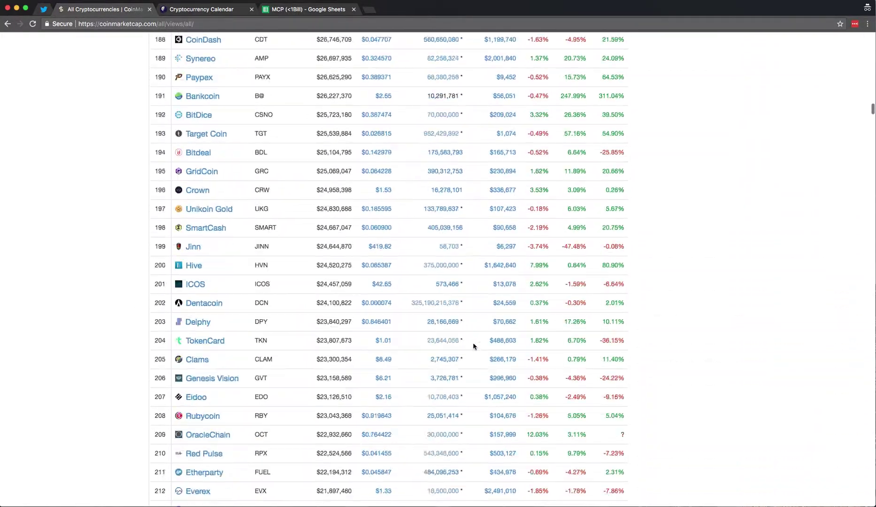
scroll(473, 346, "down", 20)
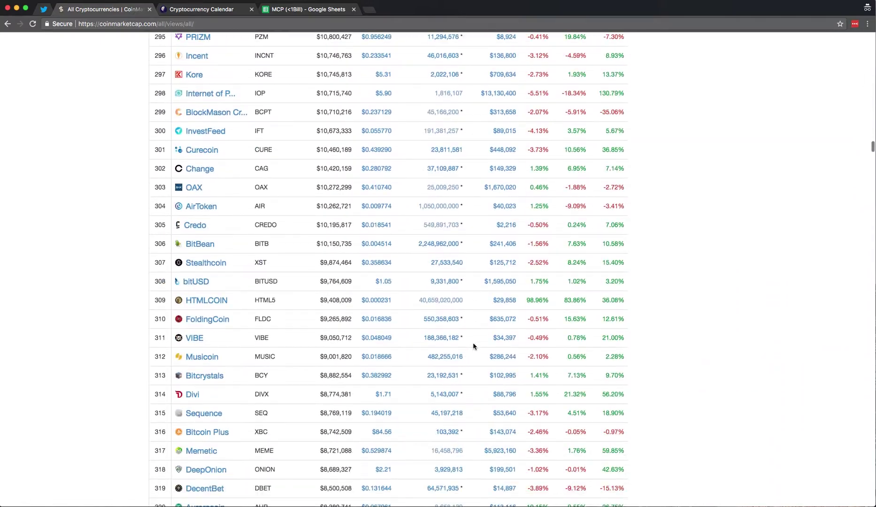
scroll(473, 345, "down", 18)
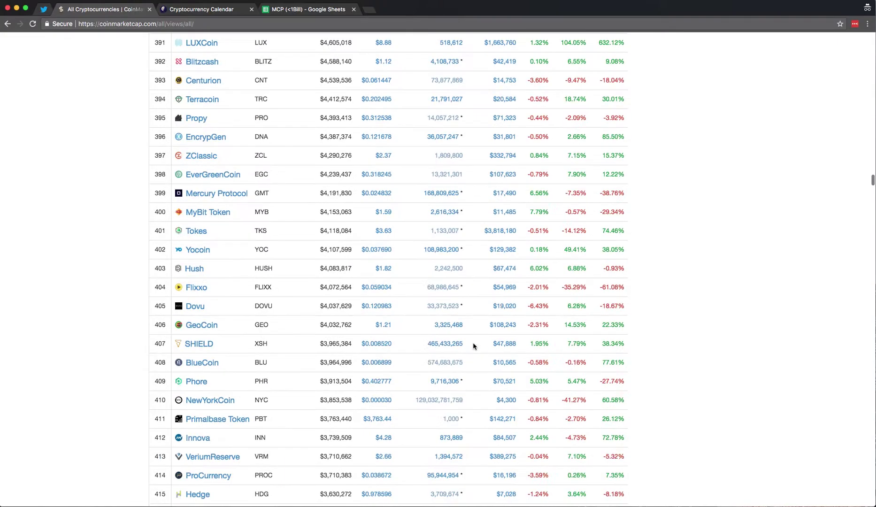
scroll(473, 346, "up", 10)
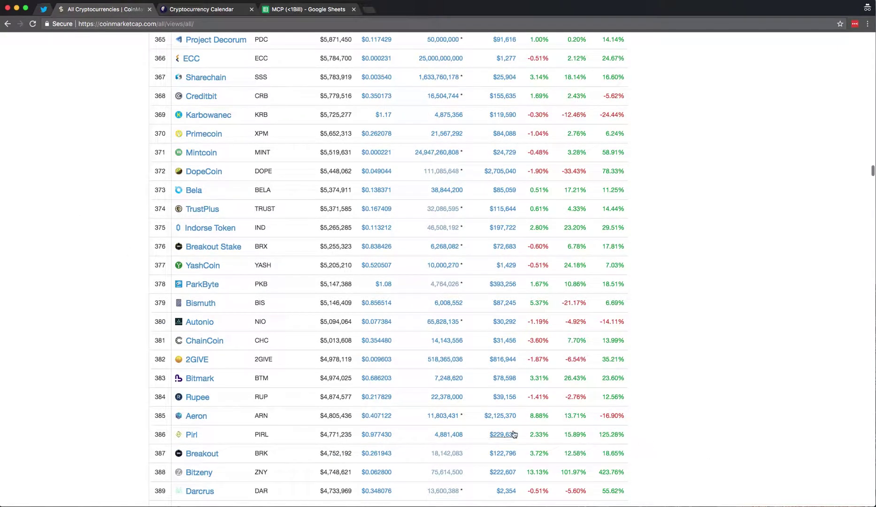
Step: Switch to the MCP (<1Bill) spreadsheet and examine the Volume (24hrs) column down to Tether's volume cell
left_click(289, 12)
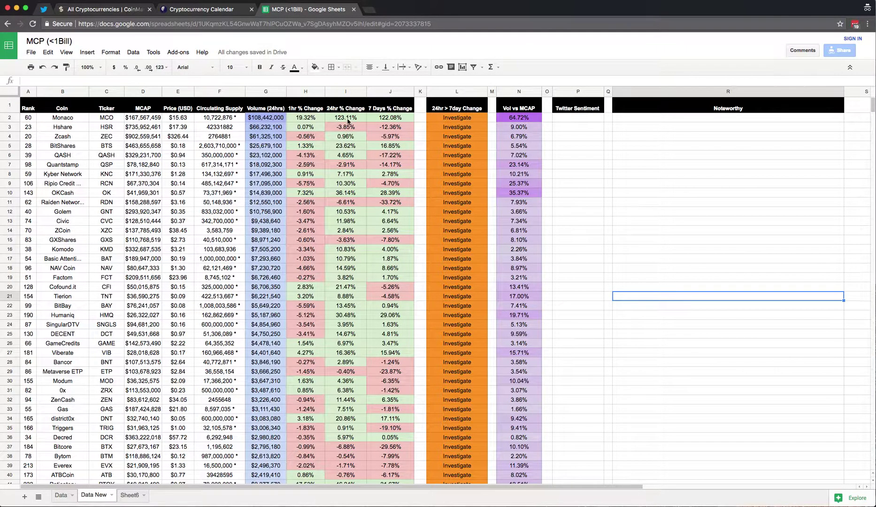
left_click(811, 215)
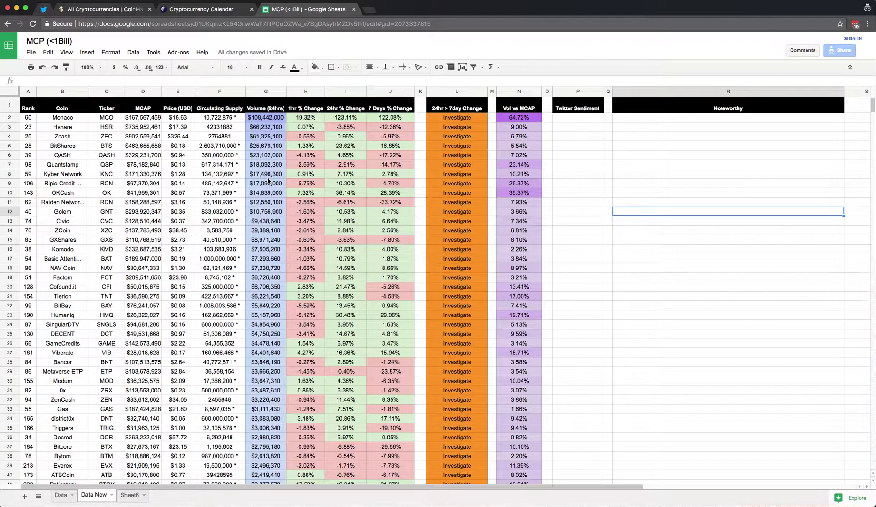
scroll(268, 181, "down", 20)
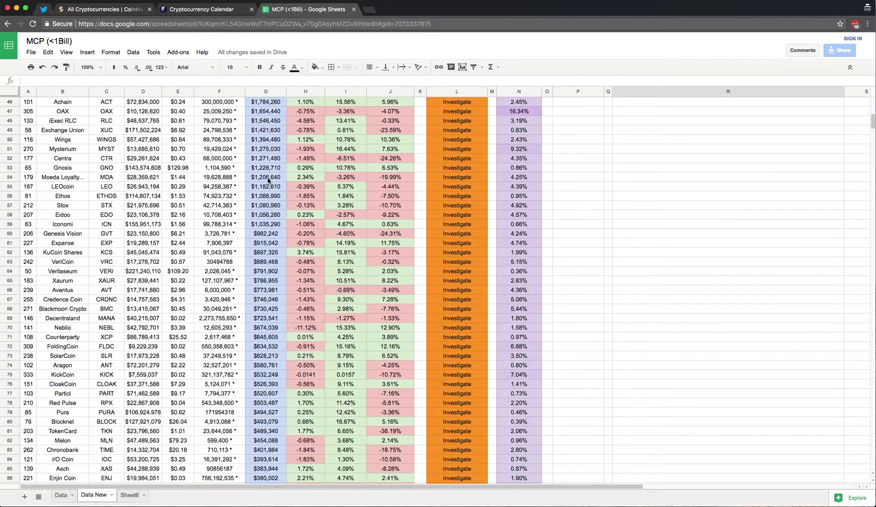
scroll(268, 181, "down", 13)
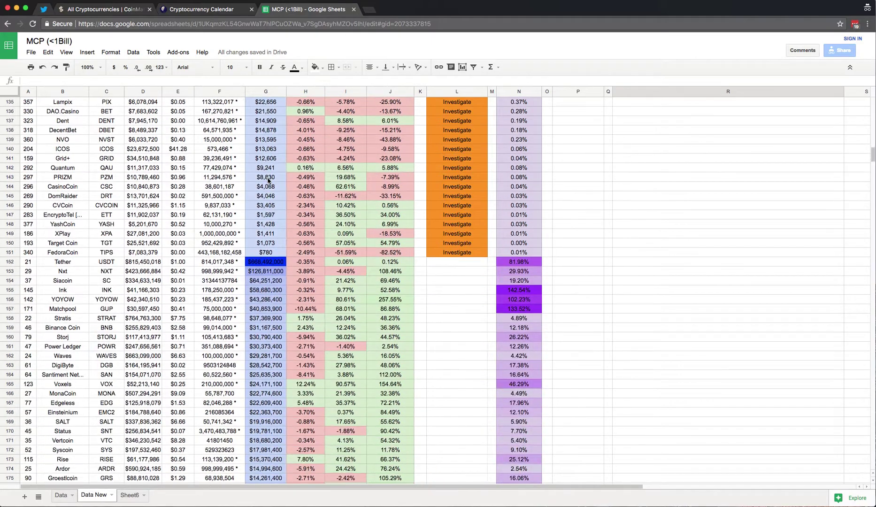
left_click(262, 262)
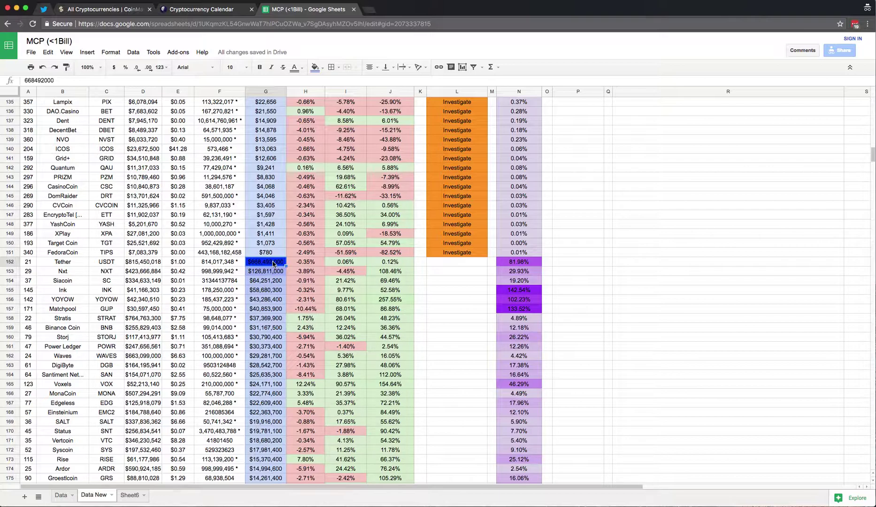
Step: Find PetroDollar in the Data New sheet and inspect its 7-day change, 24-hour volume and price
scroll(273, 263, "up", 20)
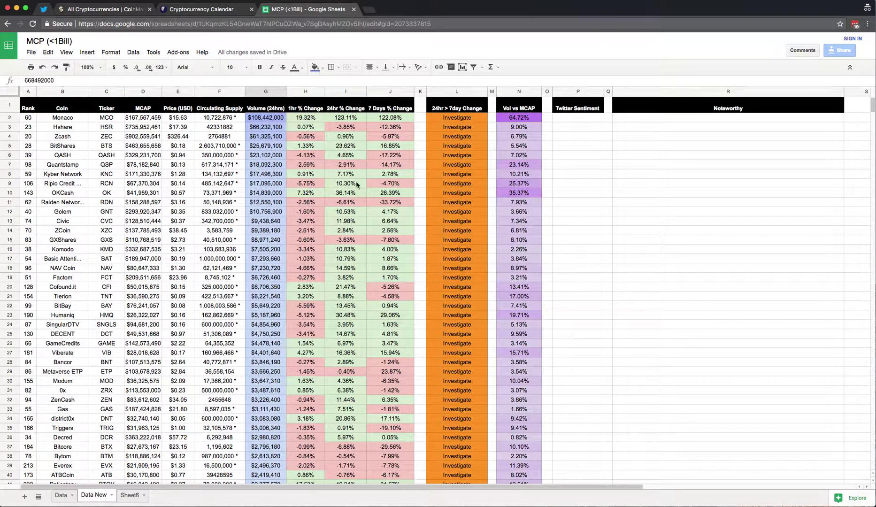
scroll(356, 182, "down", 1)
scroll(356, 185, "down", 20)
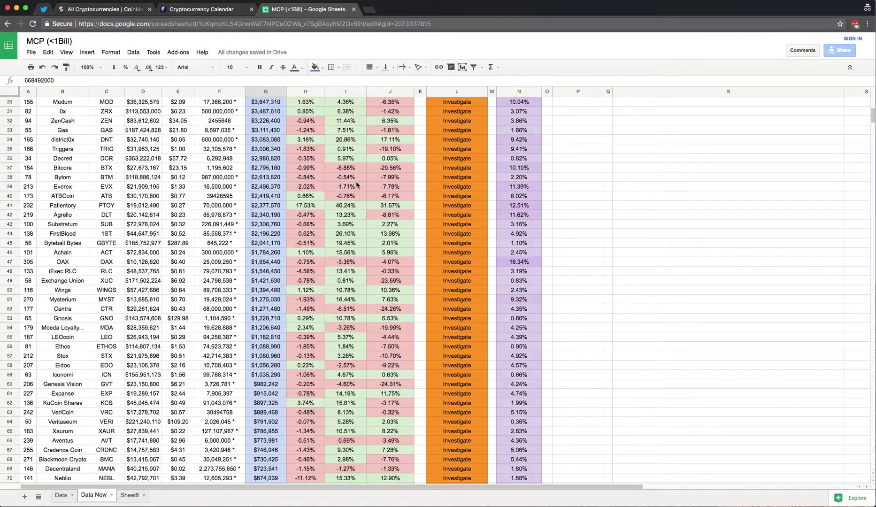
scroll(356, 181, "down", 20)
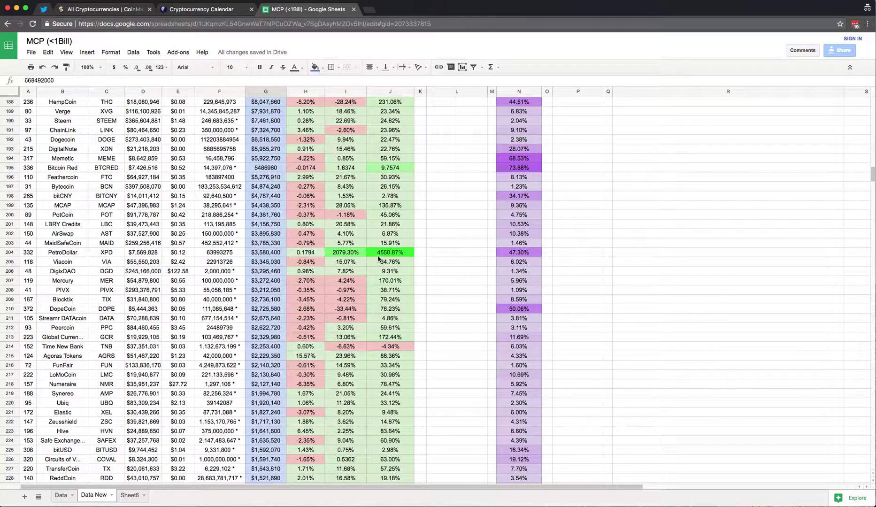
left_click(379, 255)
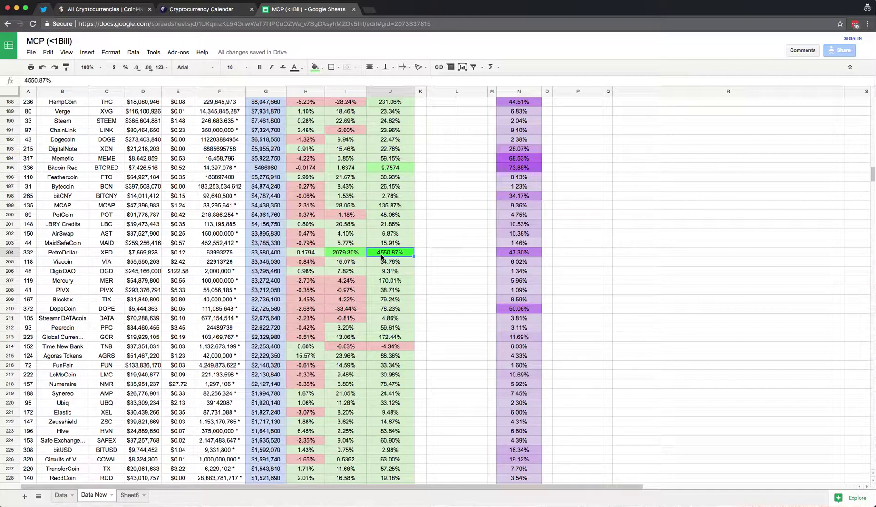
left_click(266, 254)
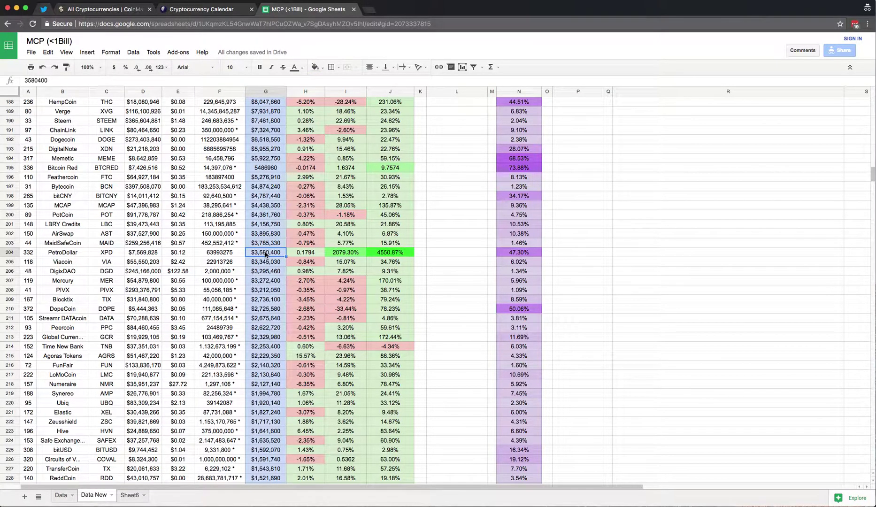
left_click(184, 253)
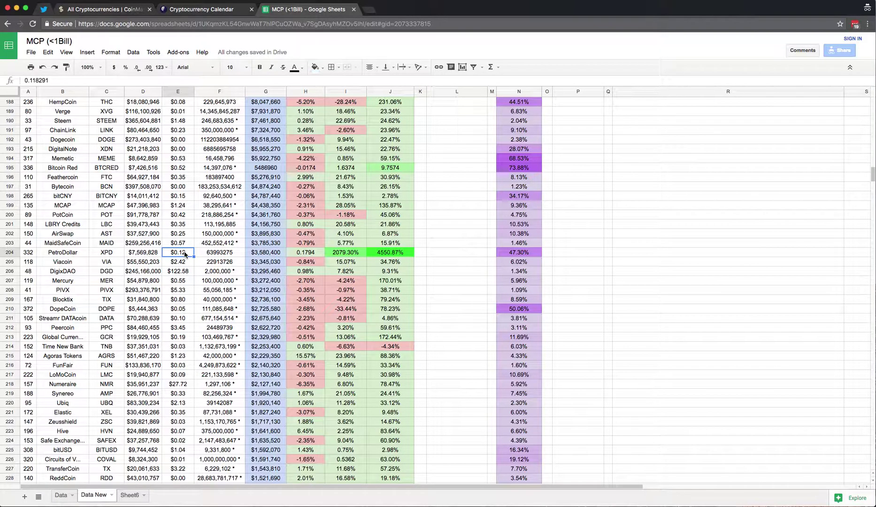
Step: Inspect the 24hr > 7day Change formula for BitShares in row 5 and the two percentage changes it compares
scroll(321, 251, "up", 20)
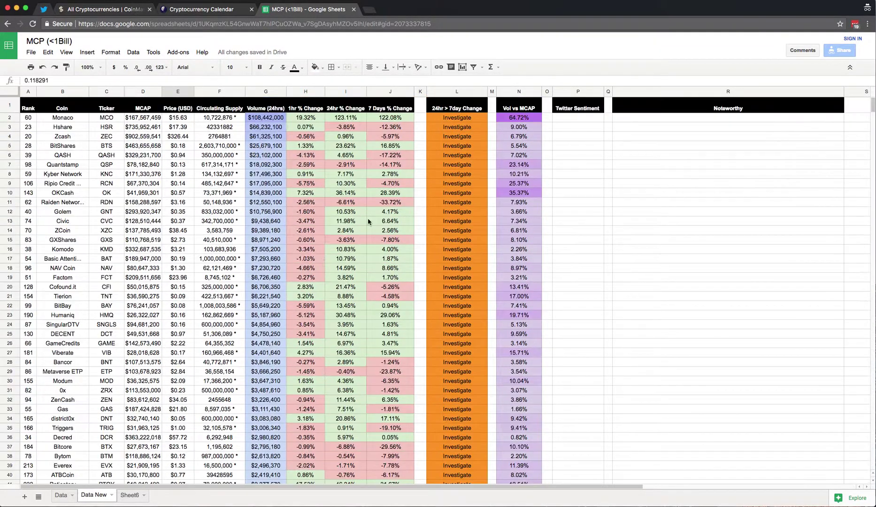
left_click(458, 92)
left_click(449, 147)
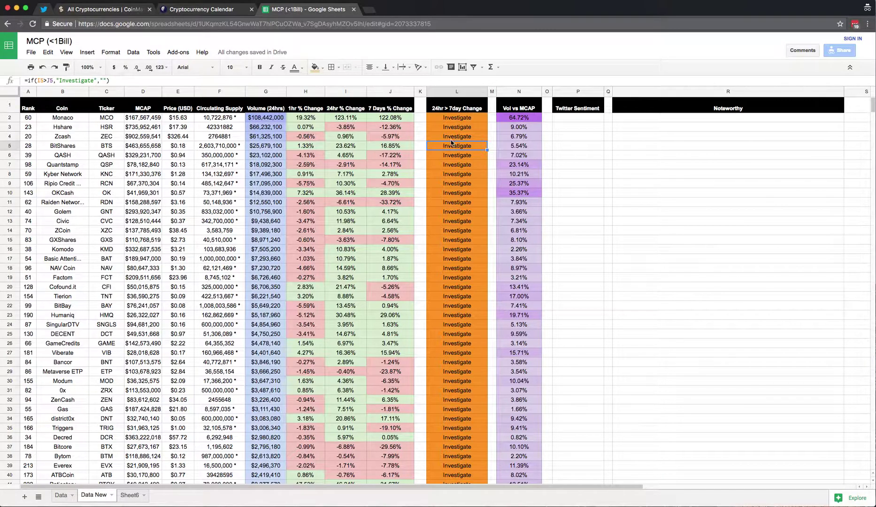
left_click(344, 148)
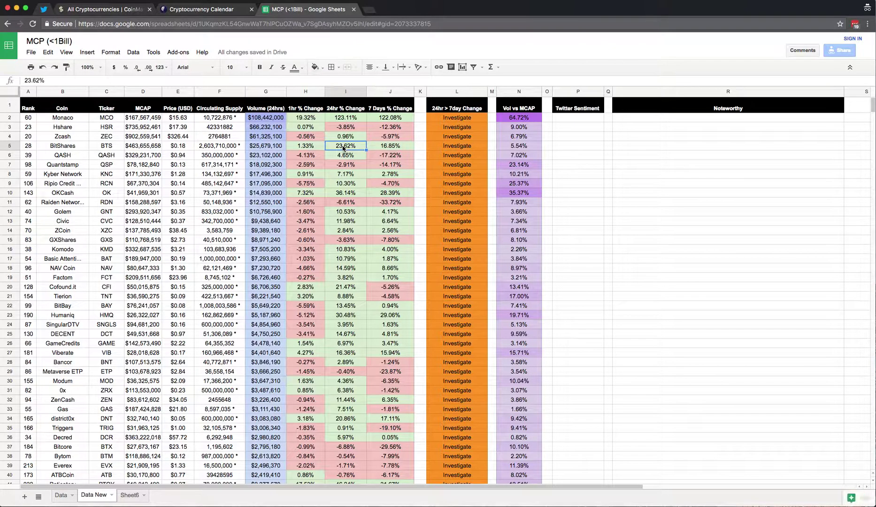
left_click(391, 149)
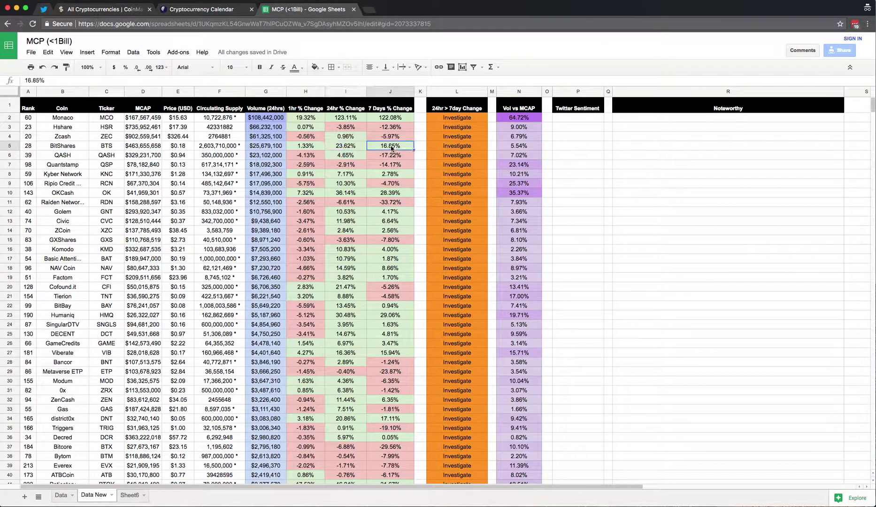
left_click(444, 150)
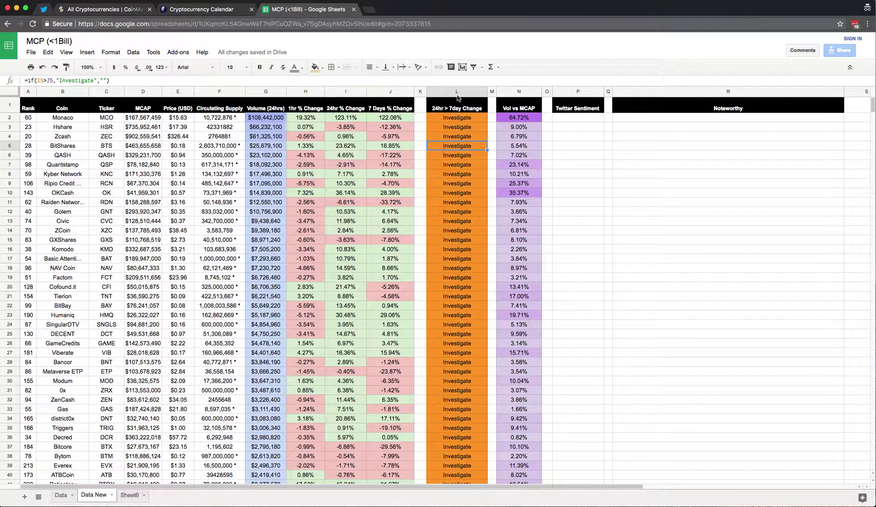
Step: Review the Investigate flags in the 24hr > 7day Change column down to the last flagged coin, then return to the first row
scroll(453, 179, "down", 6)
scroll(453, 178, "down", 20)
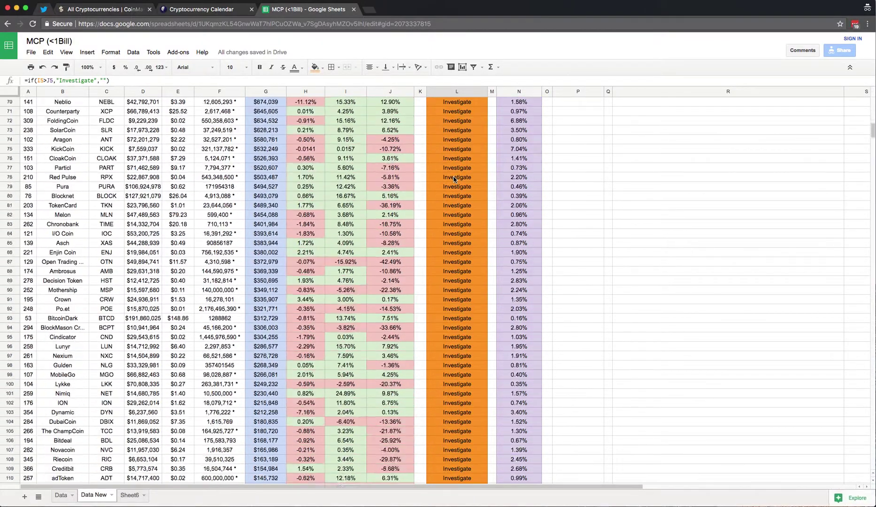
scroll(451, 178, "up", 1)
left_click(451, 139)
scroll(451, 189, "down", 20)
scroll(452, 189, "up", 20)
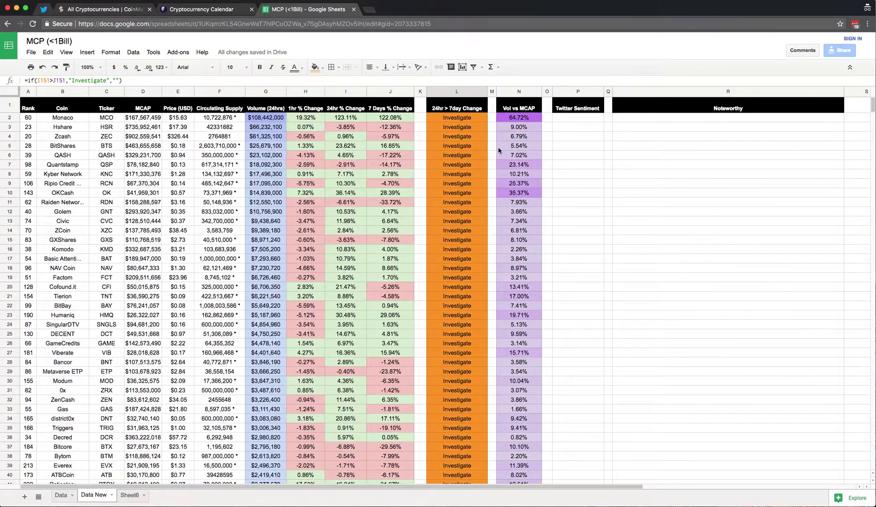
Step: Examine the Vol vs MCAP and Twitter Sentiment columns, and check Monaco's 24-hour volume and market cap cells
left_click(520, 92)
left_click(578, 231)
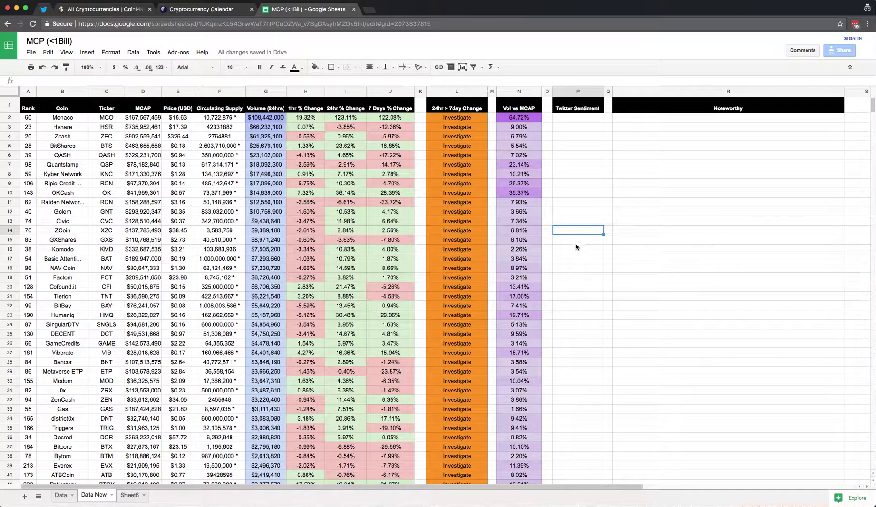
left_click(280, 119)
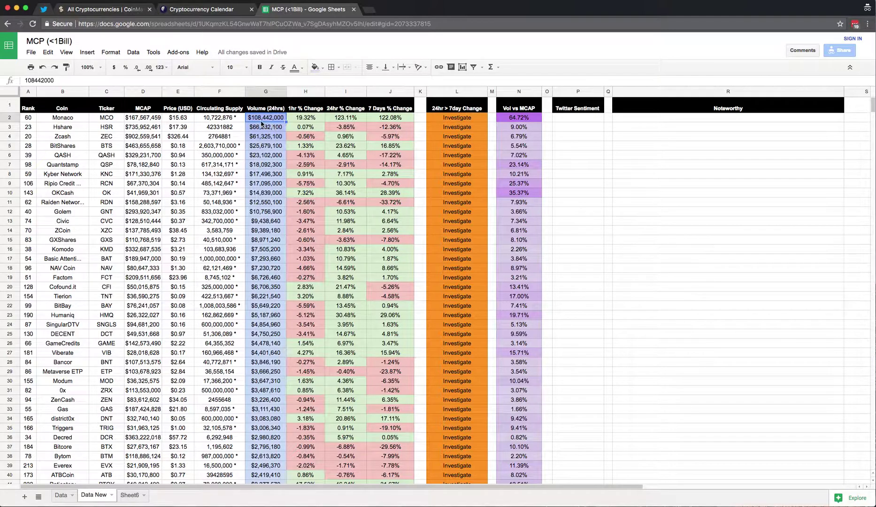
left_click(146, 119)
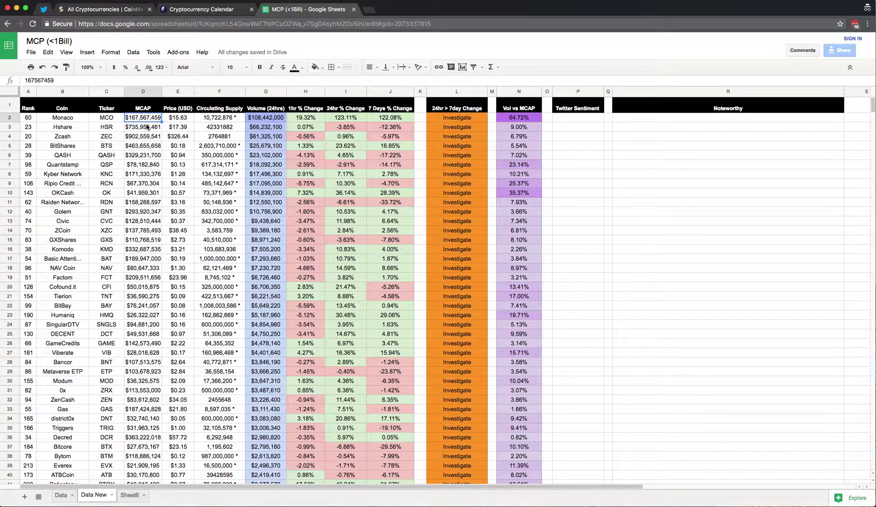
Step: Inspect Monaco's Vol vs MCAP formula and ticker, and check the empty Twitter Sentiment and Noteworthy columns
left_click(525, 118)
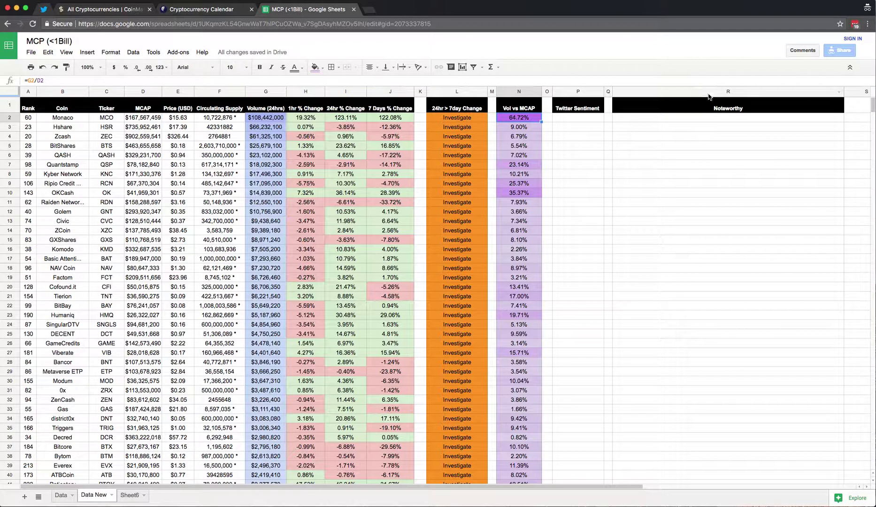
left_click(688, 136)
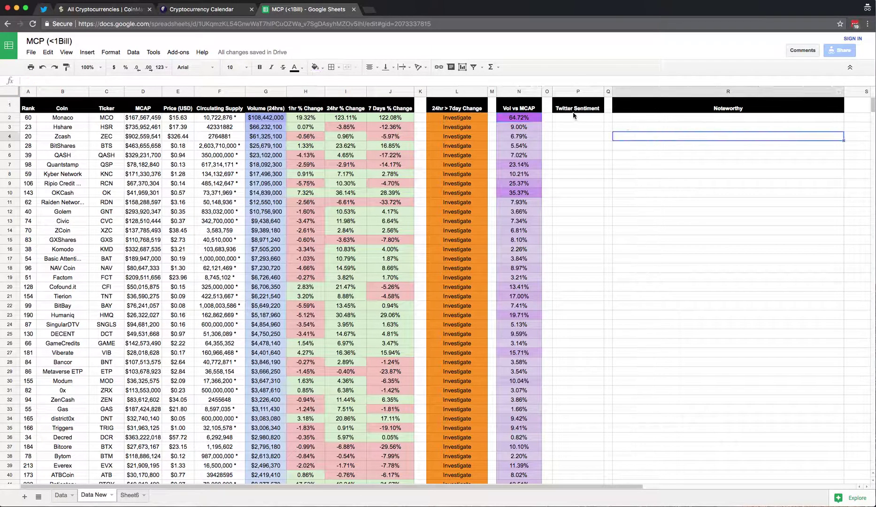
left_click(650, 118)
left_click(584, 93)
left_click(577, 137)
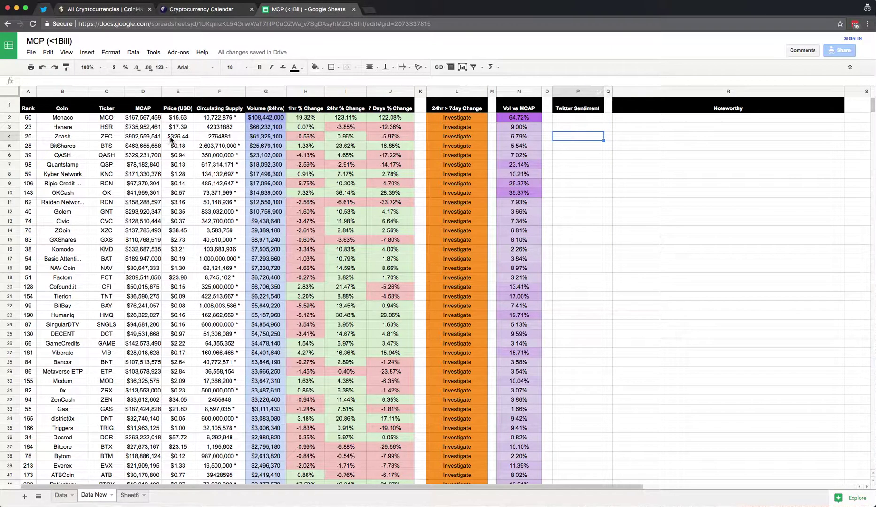
left_click(106, 118)
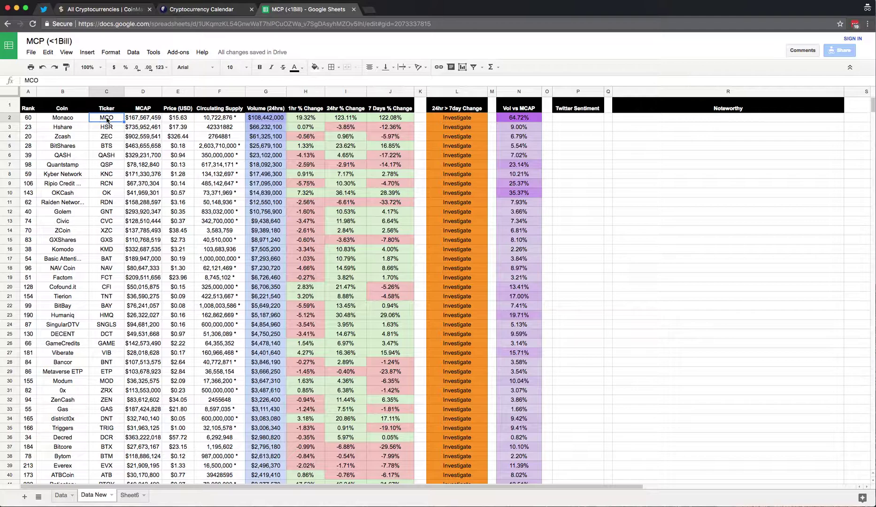
left_click(636, 258)
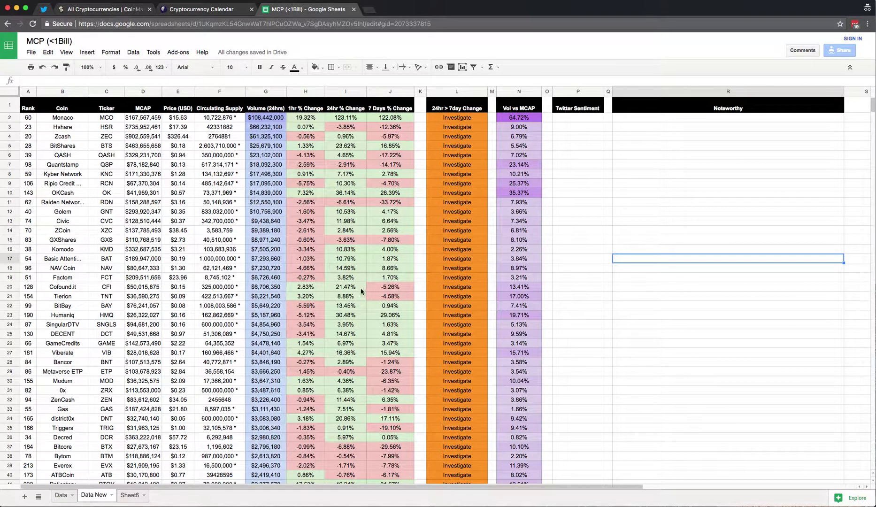
Step: Examine Cofound.it's 1-hour, 24-hour and 7-day changes, 24-hour volume, price, market cap and ticker in row 20
left_click(321, 291)
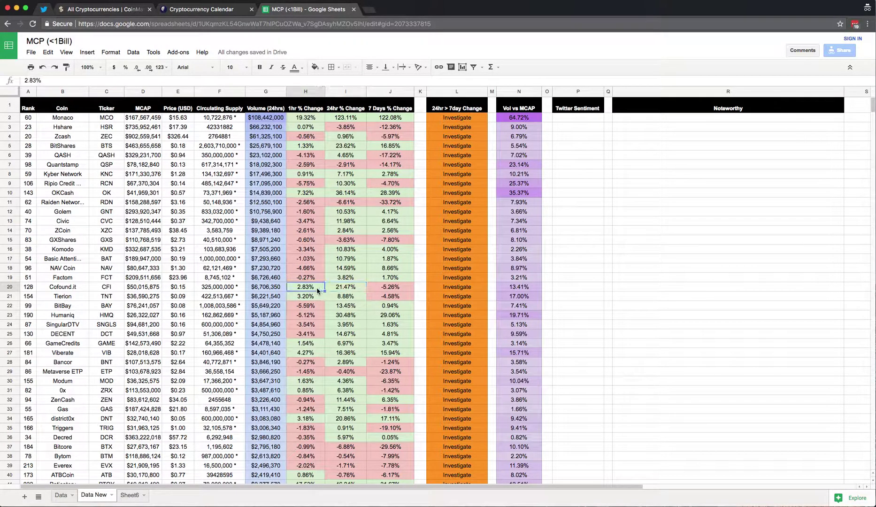
left_click(334, 289)
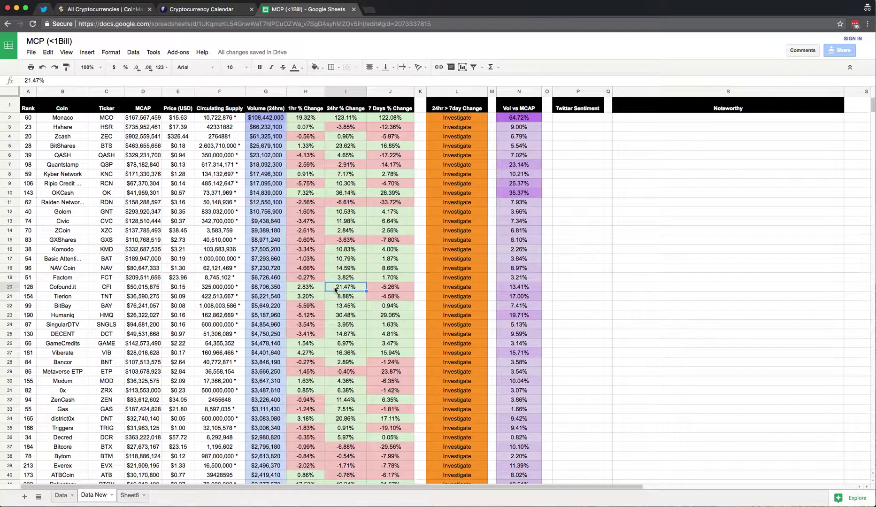
left_click(310, 289)
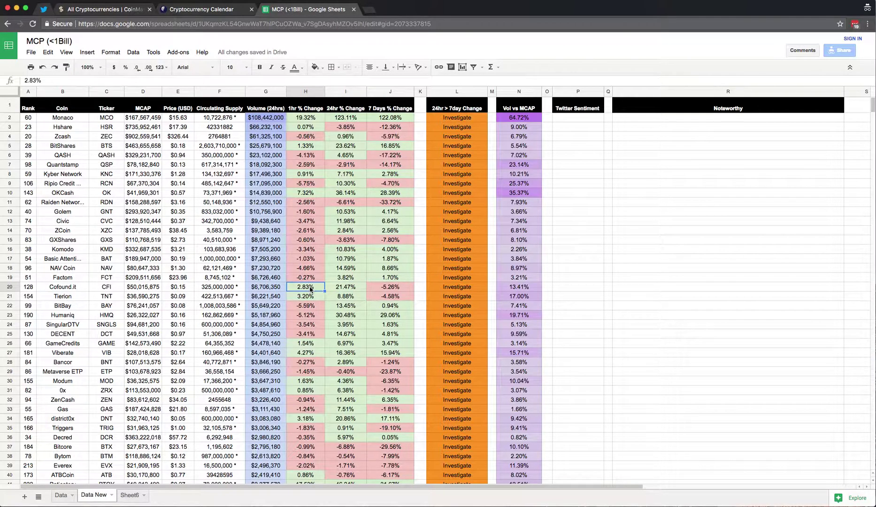
left_click(410, 288)
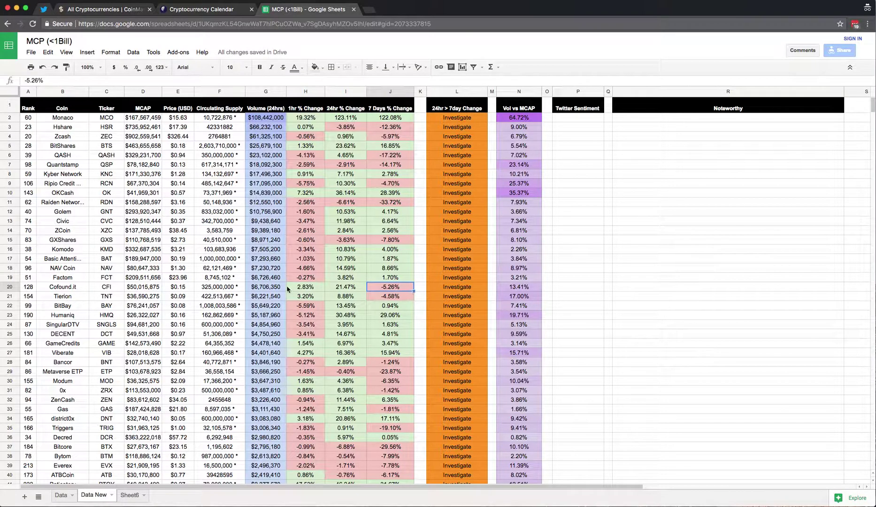
left_click(265, 289)
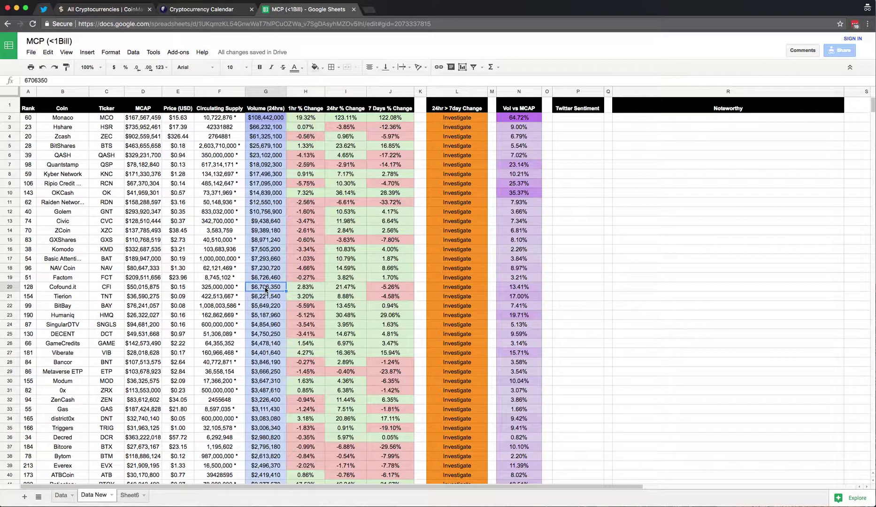
left_click(170, 291)
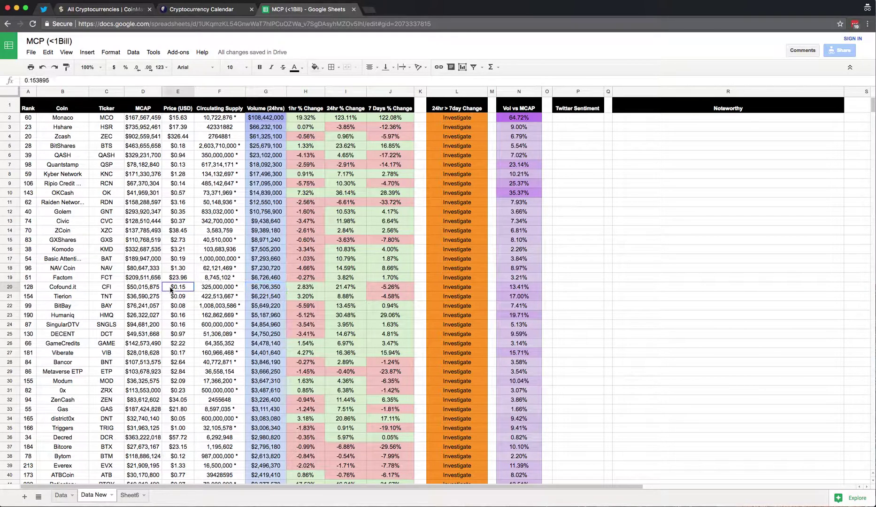
left_click(147, 290)
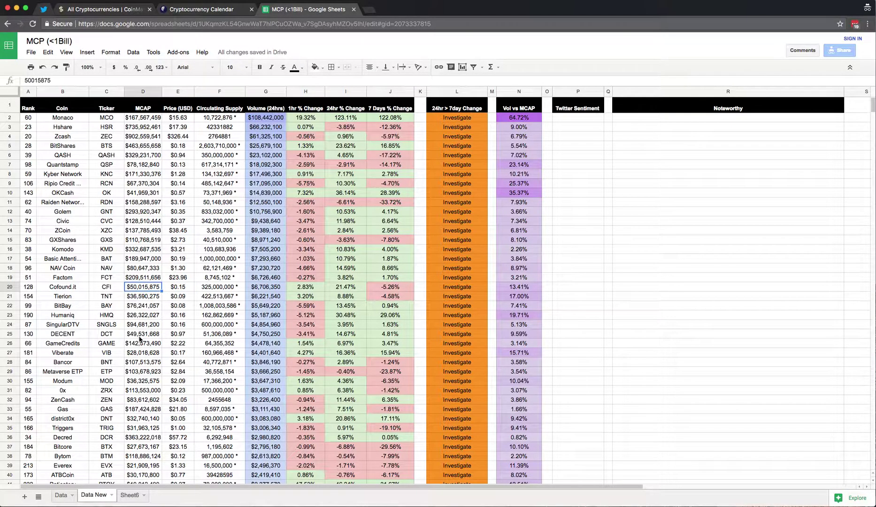
left_click(108, 287)
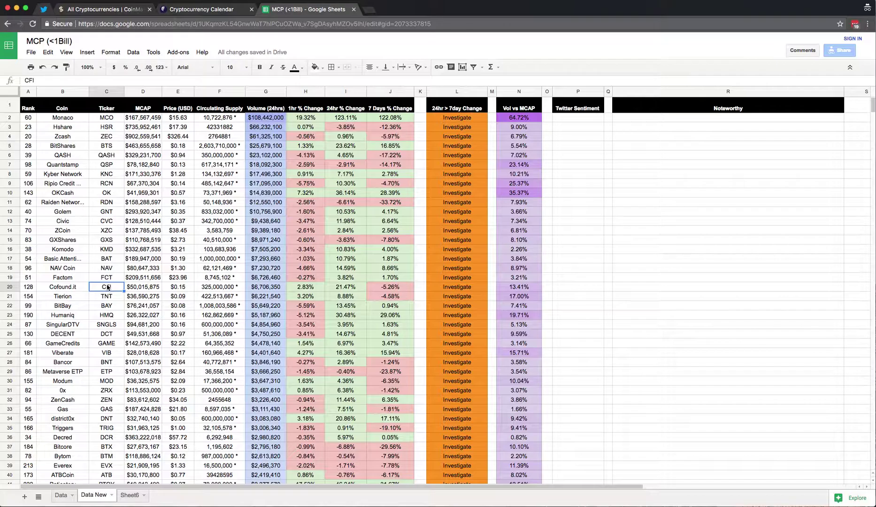
Step: Switch to CoinMarketCap, search for CFI, open the Cofound.it page and examine its all-time price and volume chart
left_click(104, 8)
scroll(406, 230, "down", 5)
scroll(406, 230, "up", 20)
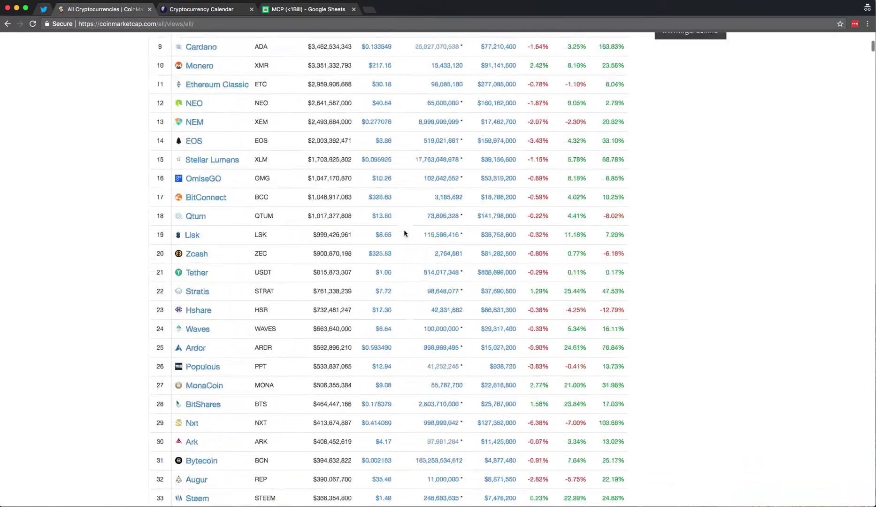
left_click(534, 174)
type("CFI")
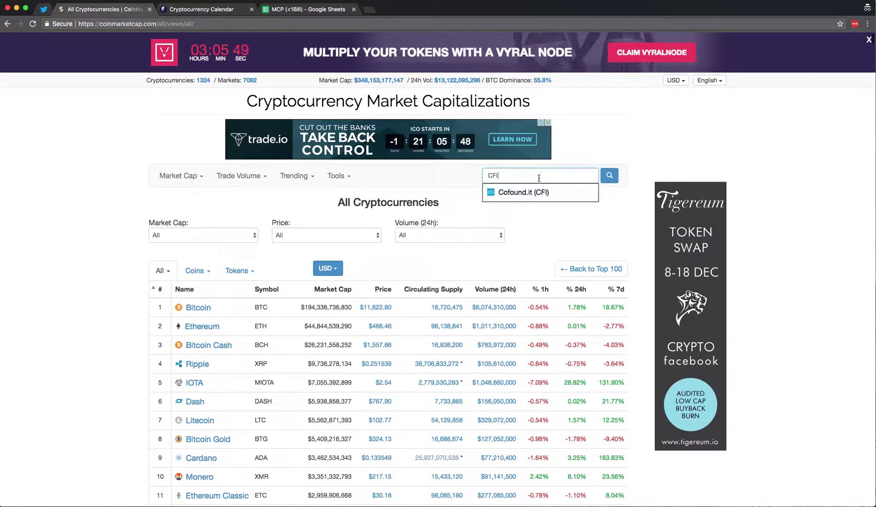
left_click(527, 193)
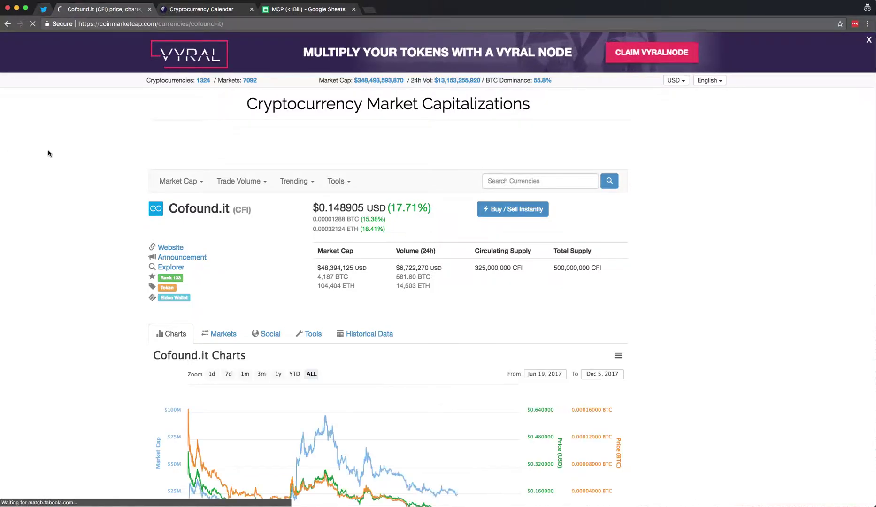
scroll(48, 153, "down", 2)
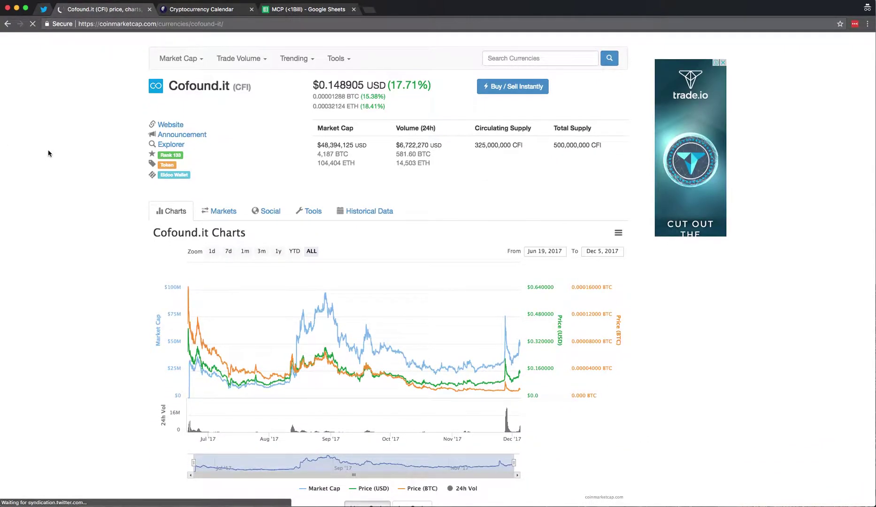
scroll(48, 153, "down", 1)
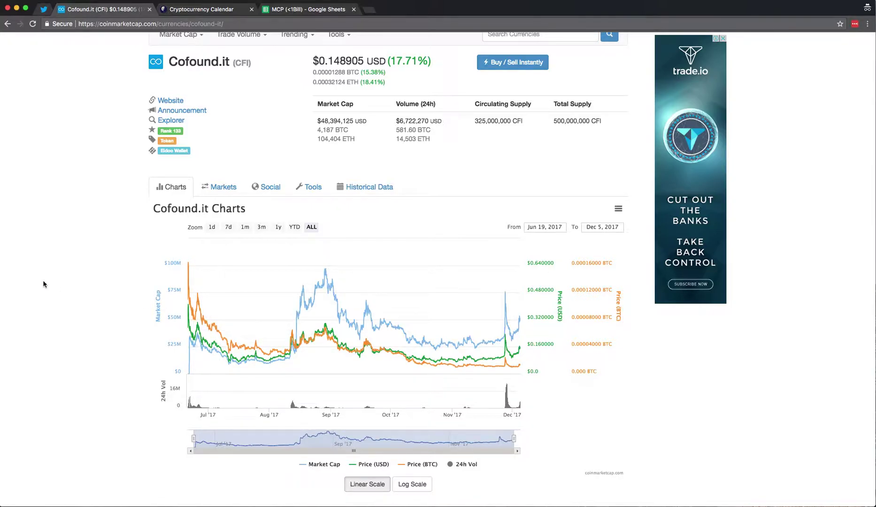
mouse_move(424, 332)
Step: Review the exchanges trading Cofound.it and open Bittrex's CFI/BTC market in a new browser tab
left_click(218, 187)
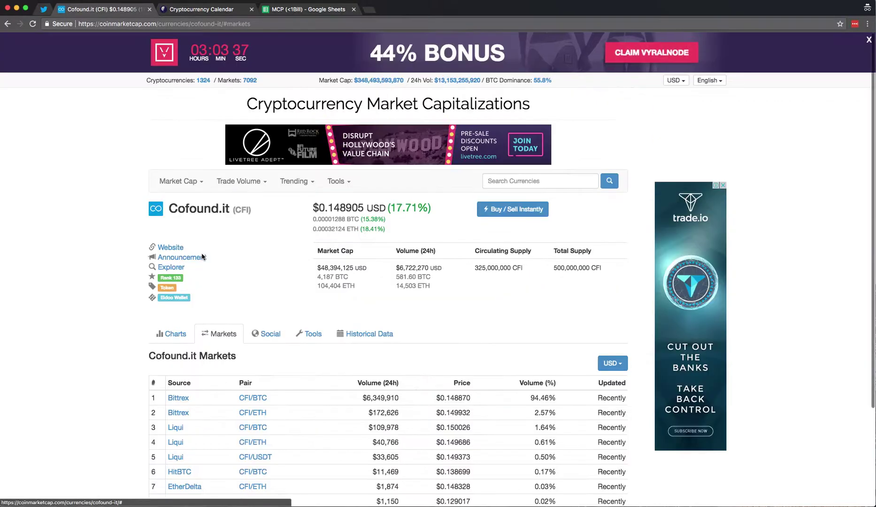
scroll(111, 268, "down", 3)
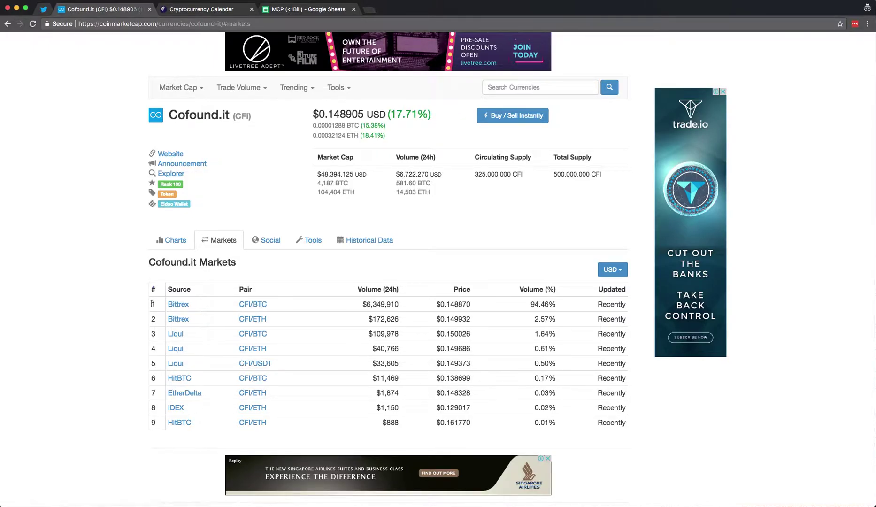
left_click(250, 309, "super")
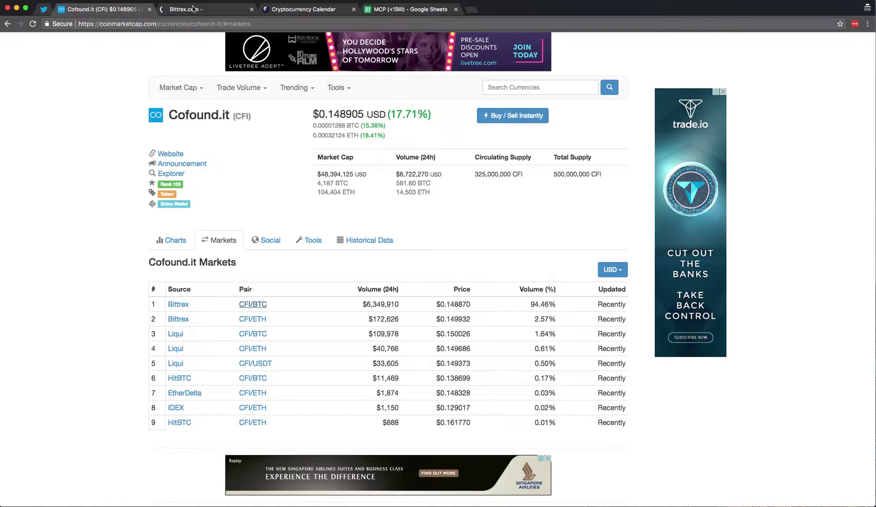
key("ctrl+Tab")
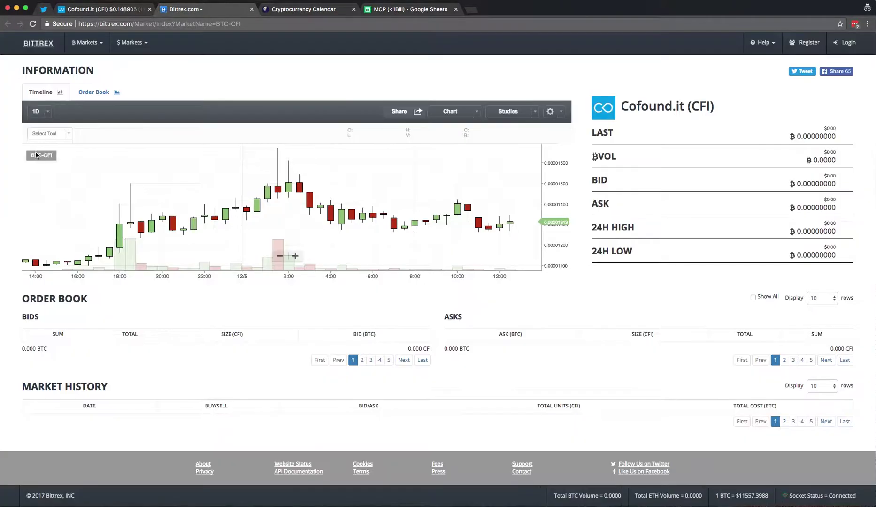
Step: Examine the BTC-CFI candlestick chart on Bittrex across late November to 5 December, comparing the two price spikes
scroll(207, 176, "down", 10)
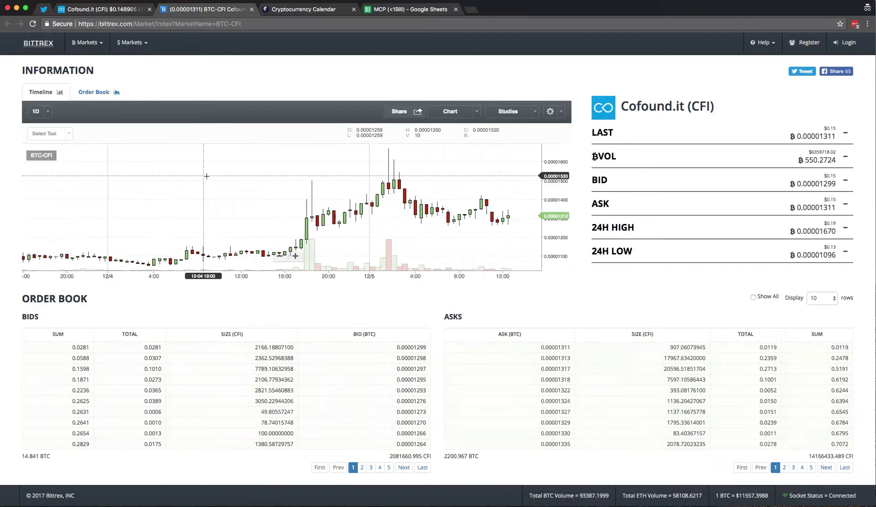
scroll(207, 176, "down", 8)
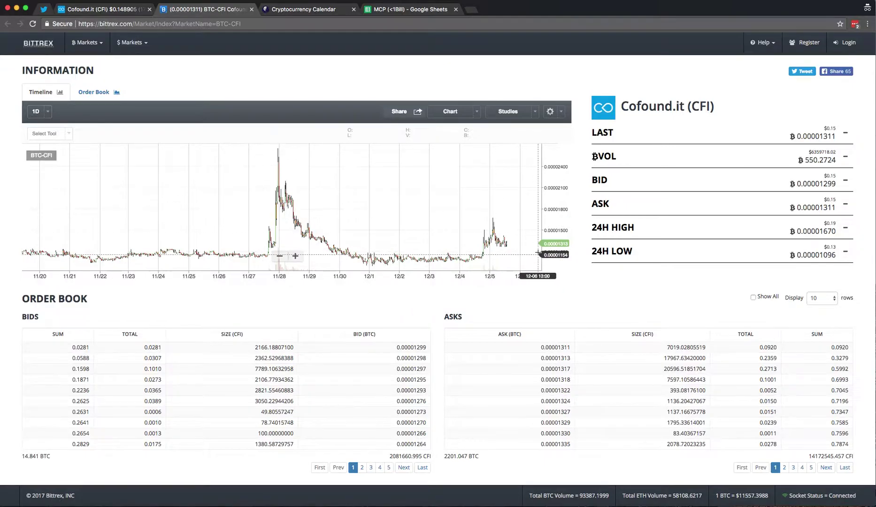
scroll(490, 241, "up", 5)
scroll(490, 241, "down", 4)
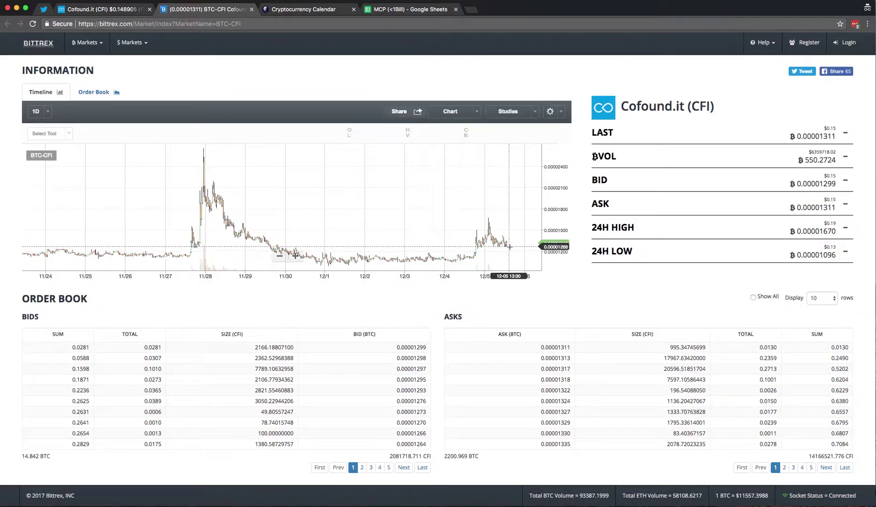
scroll(510, 246, "down", 3)
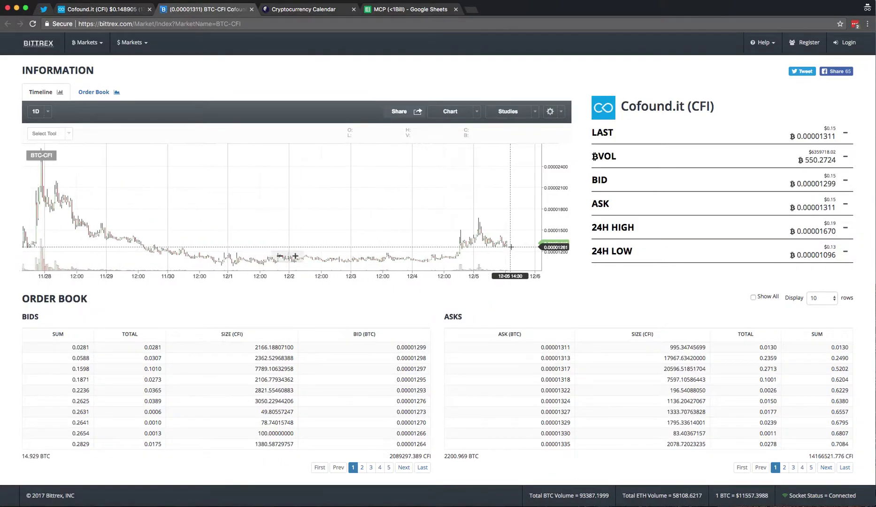
scroll(510, 247, "up", 5)
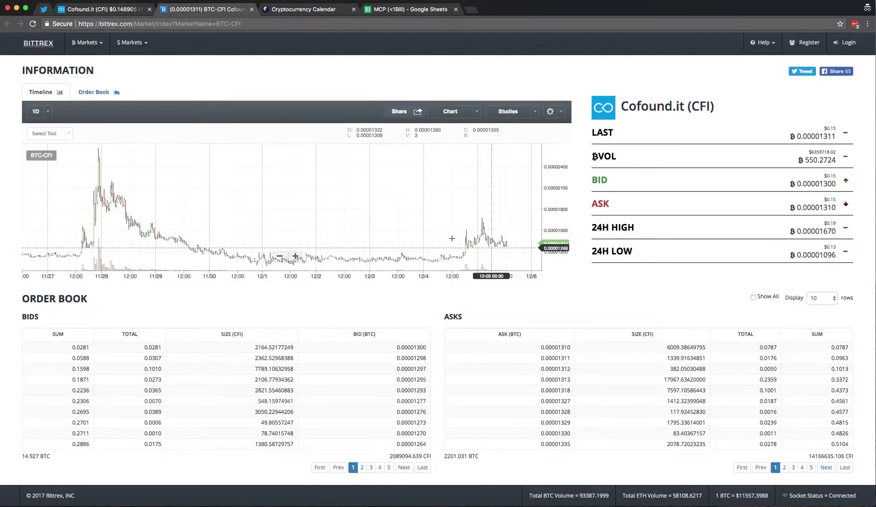
Step: Return to Cofound.it on CoinMarketCap and read its social media feeds, including the tweets and Reddit links
left_click(101, 9)
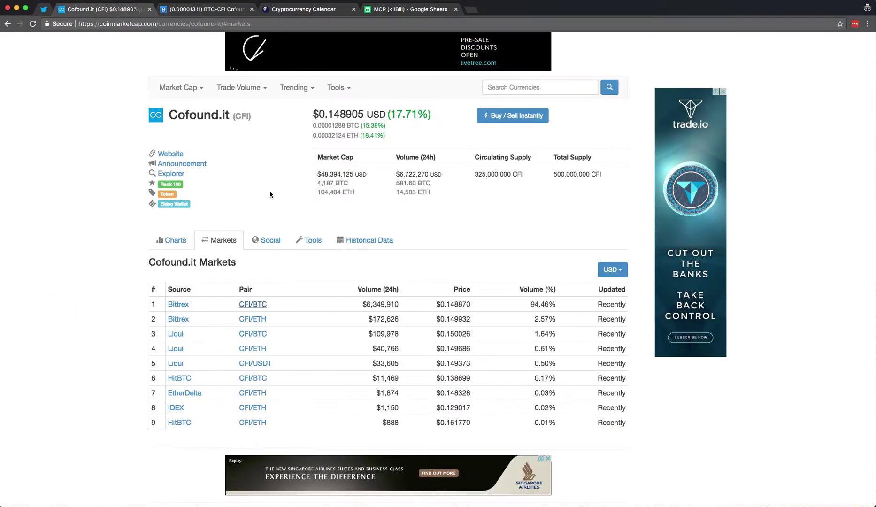
left_click(271, 240)
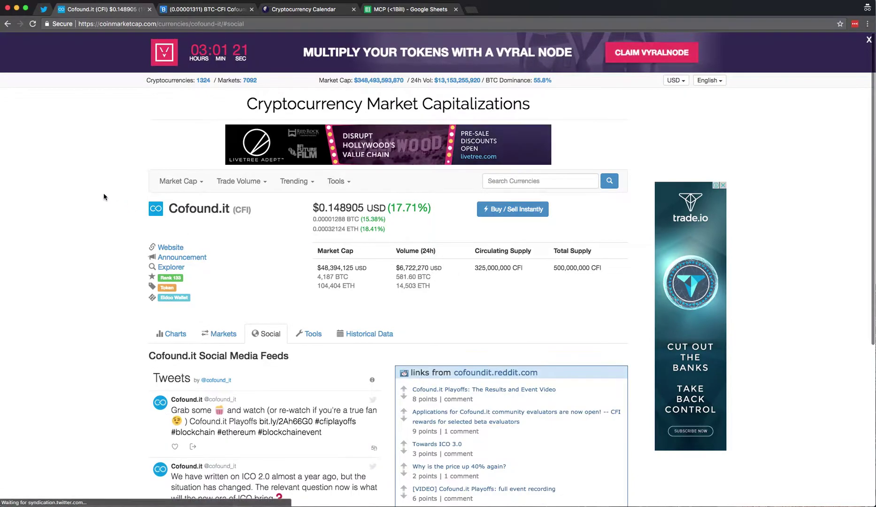
scroll(104, 197, "down", 3)
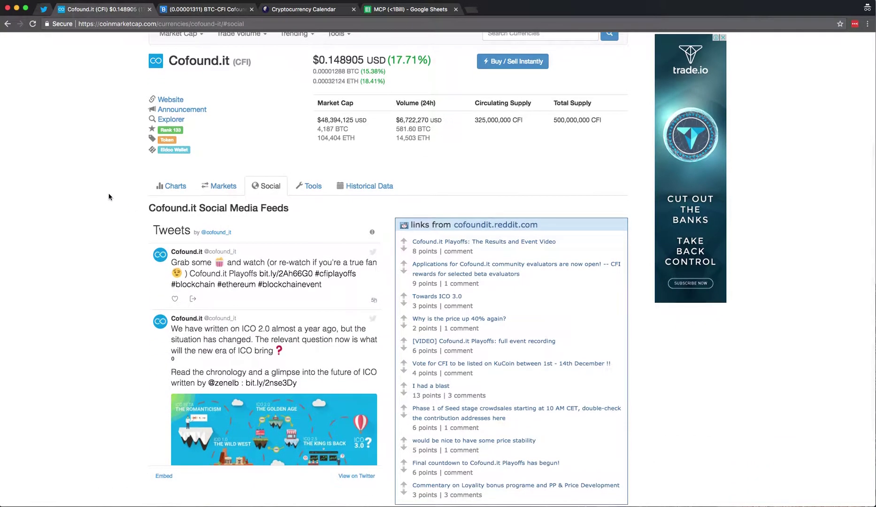
scroll(108, 196, "down", 2)
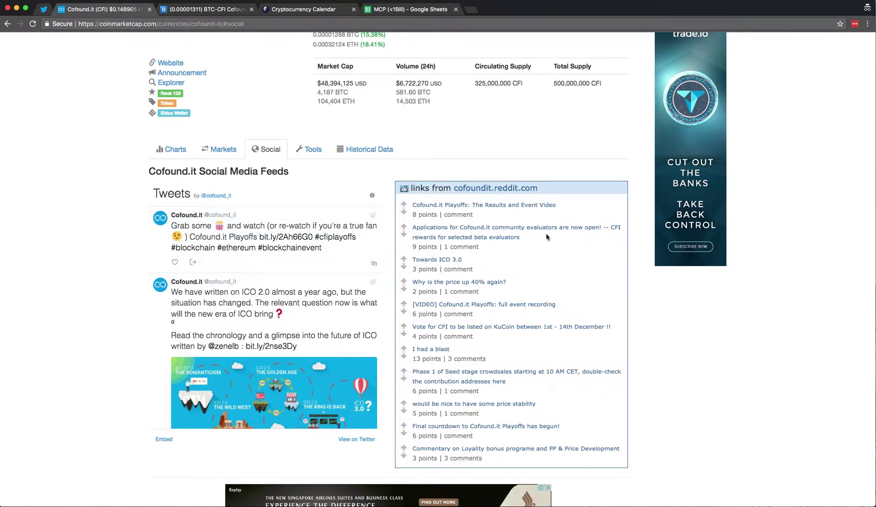
scroll(289, 235, "down", 2)
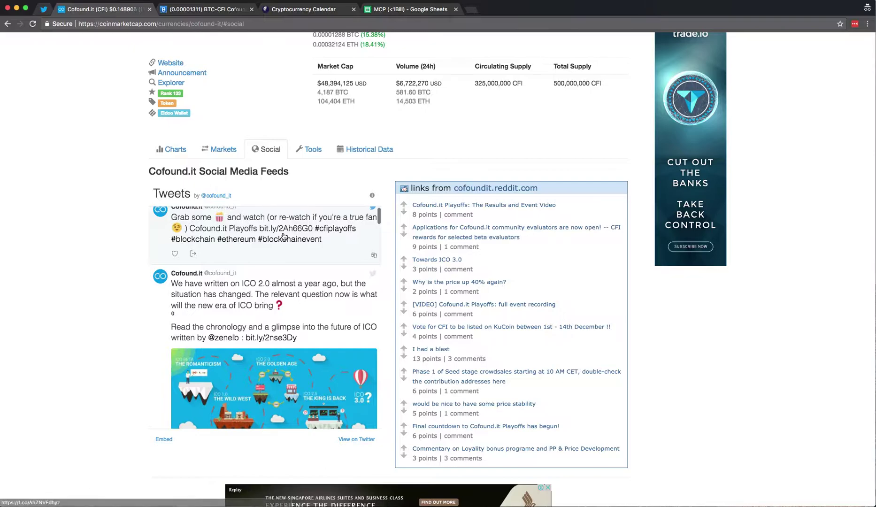
scroll(289, 234, "up", 1)
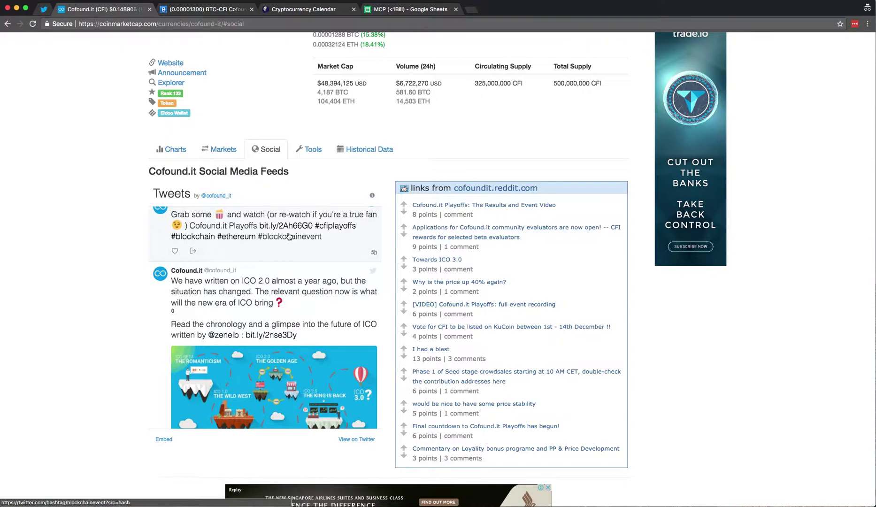
scroll(282, 237, "down", 3)
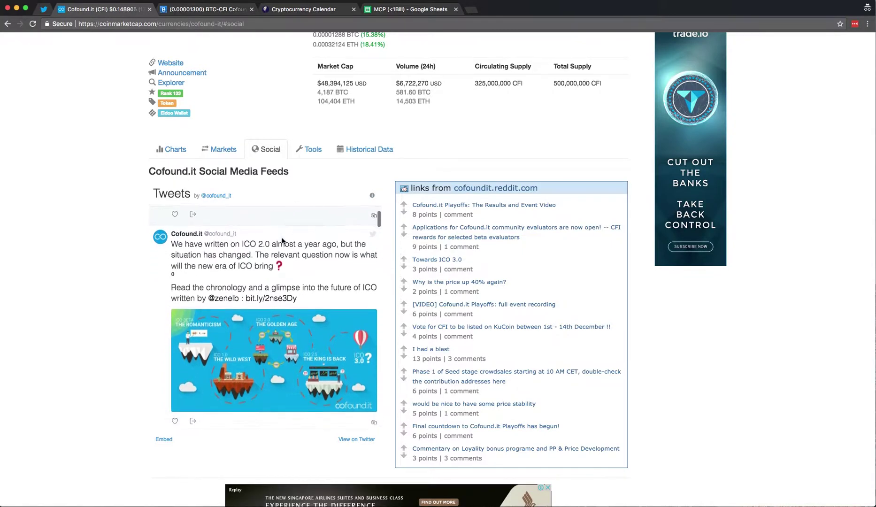
scroll(282, 240, "up", 3)
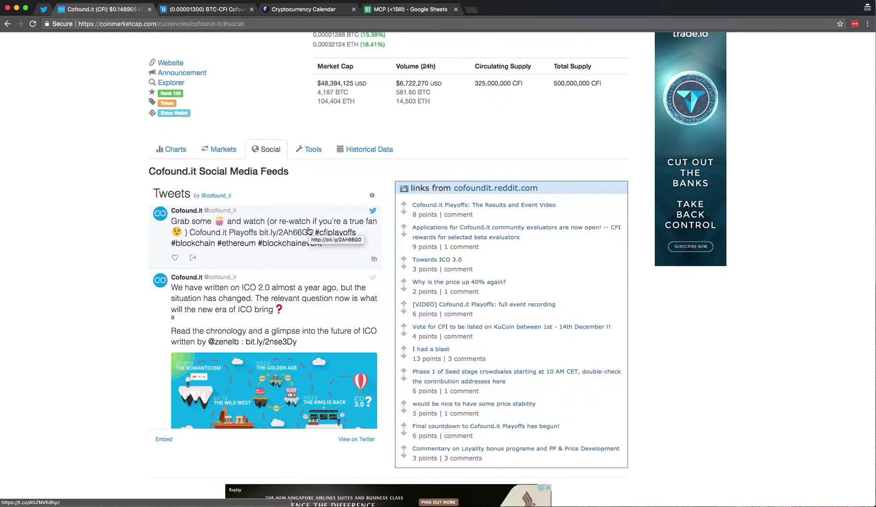
Step: Read further through Cofound.it's tweets and scan the Reddit links for news that could explain the price rise
scroll(309, 230, "down", 3)
scroll(137, 240, "up", 1)
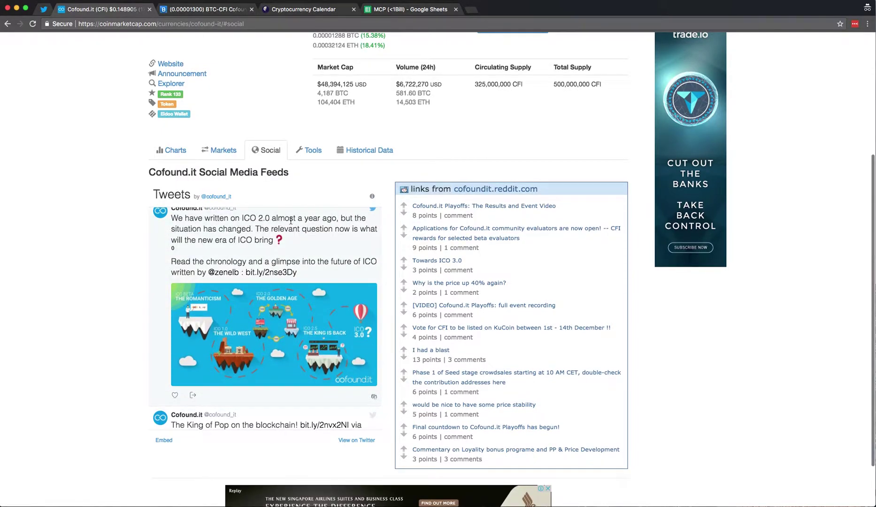
scroll(245, 236, "down", 1)
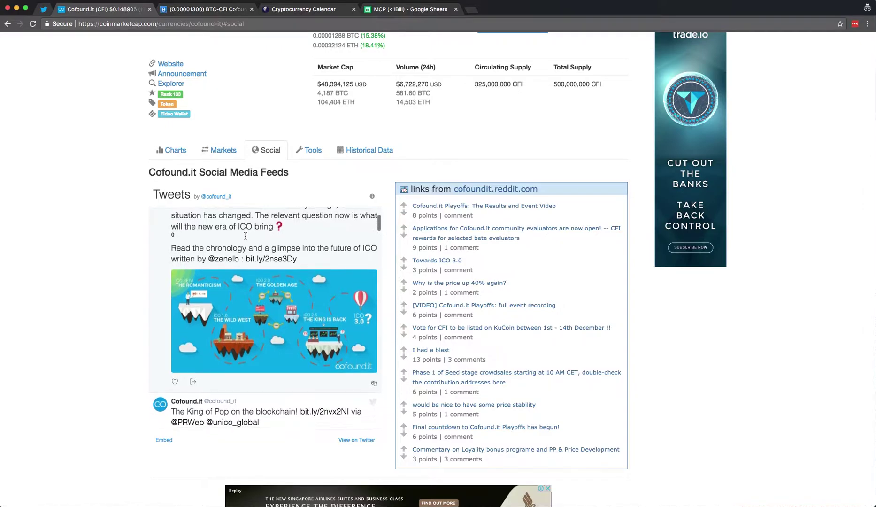
scroll(245, 238, "down", 10)
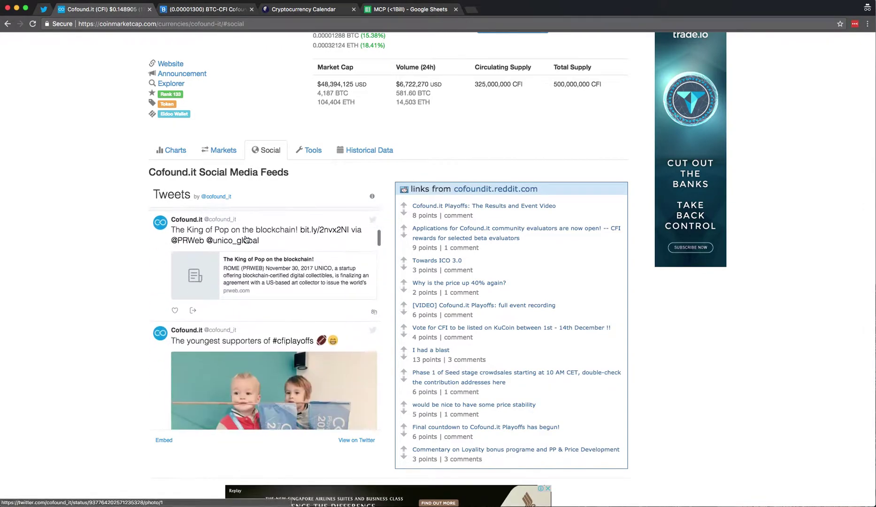
scroll(245, 238, "down", 10)
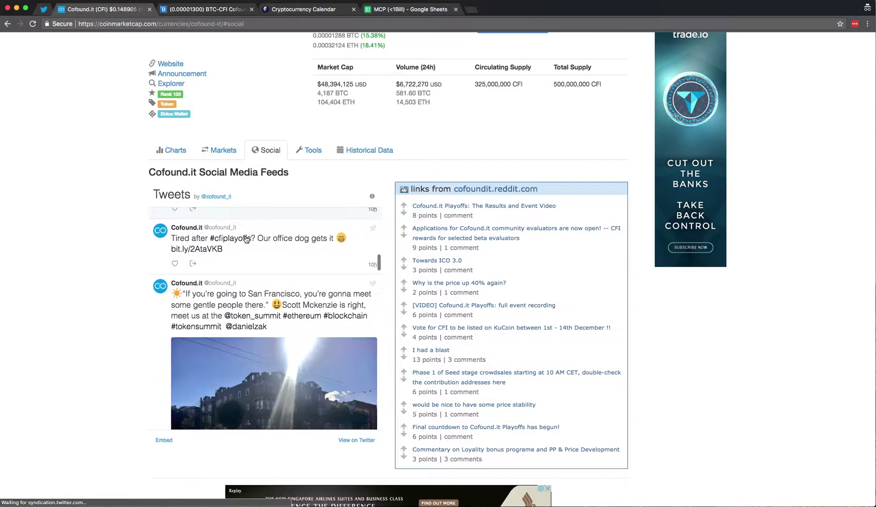
scroll(245, 238, "down", 3)
scroll(245, 238, "up", 10)
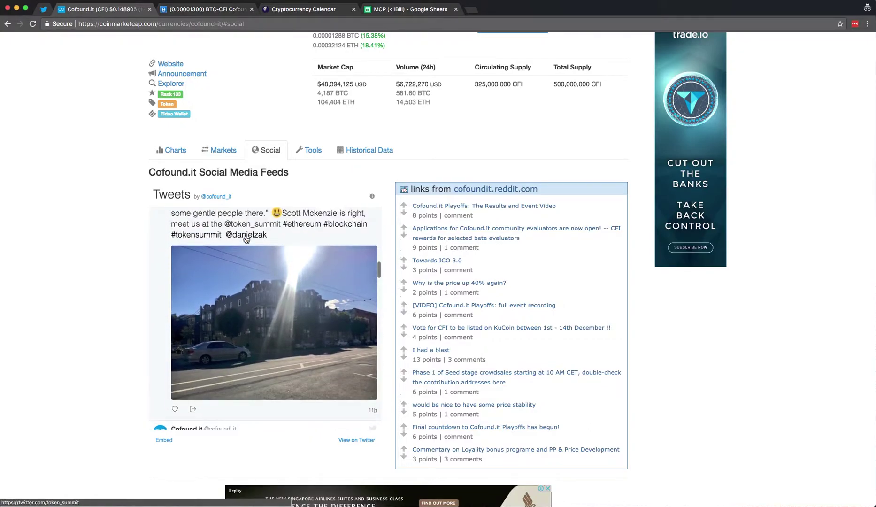
scroll(245, 238, "up", 5)
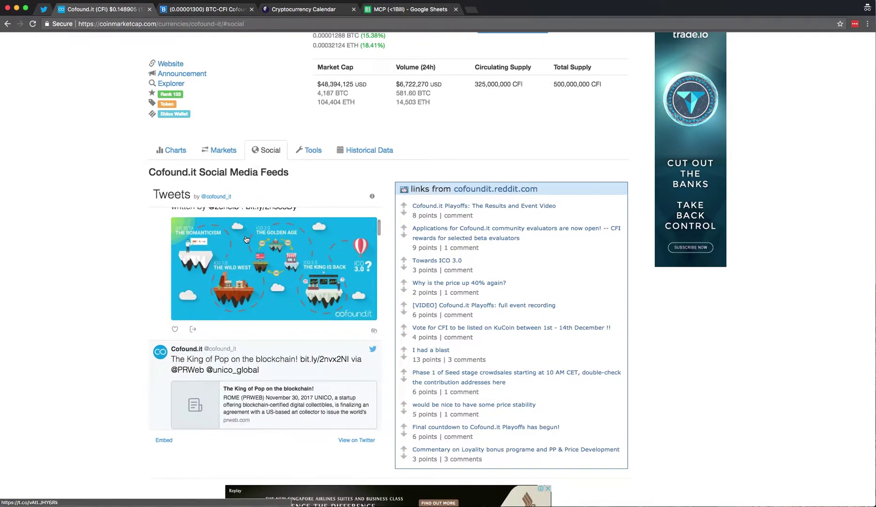
scroll(245, 238, "up", 4)
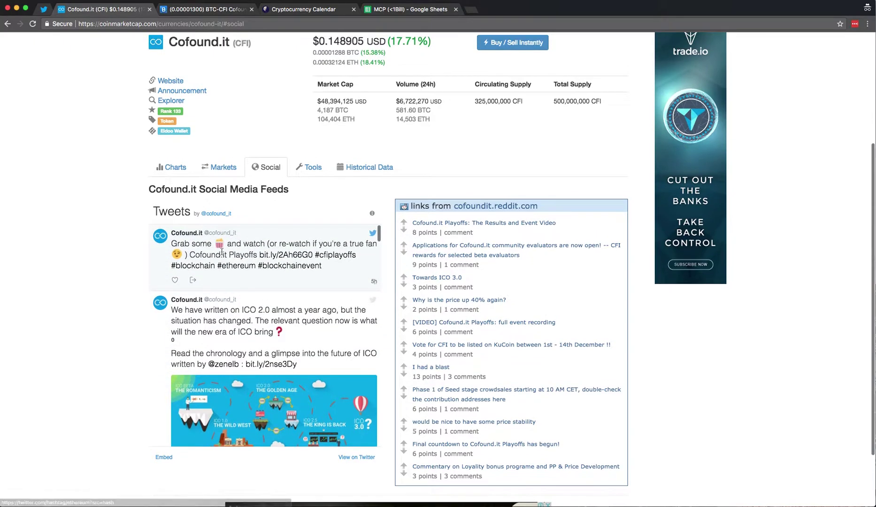
scroll(256, 263, "down", 2)
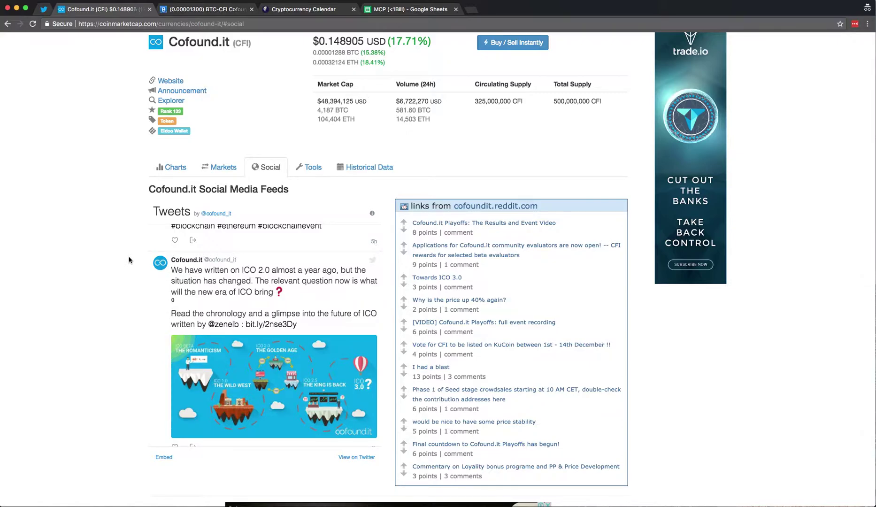
scroll(130, 260, "down", 1)
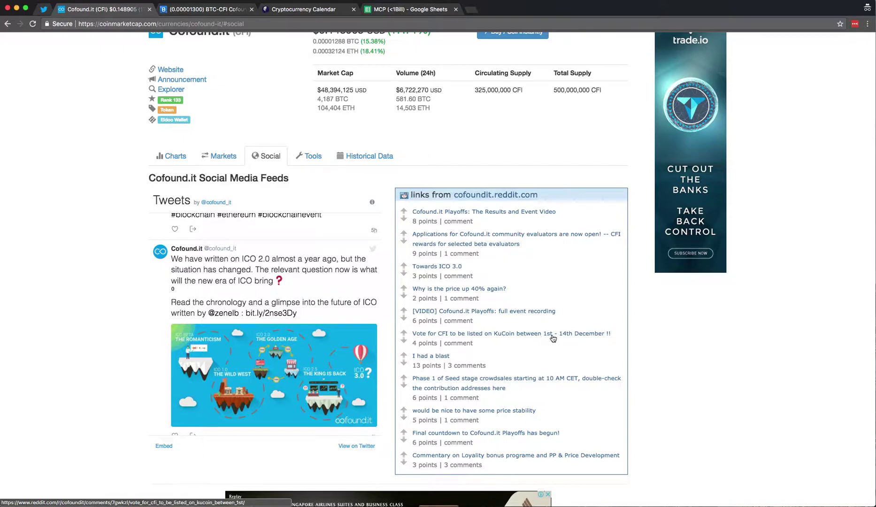
Step: Open the Reddit links "Why is the price up 40% again?" and "Cofound.it Playoffs: The Results and Event Video" in new tabs, then recheck Bittrex's CFI chart
left_click(454, 290, "super")
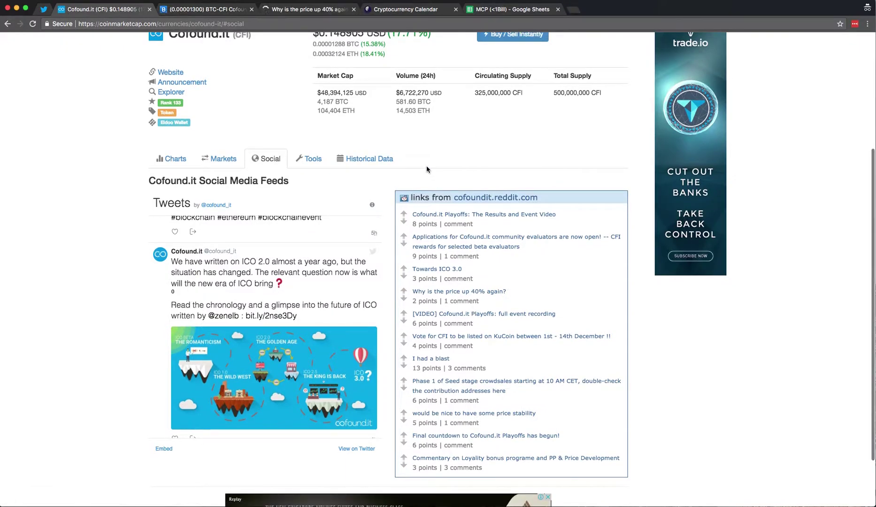
left_click(452, 218, "super")
left_click(207, 13)
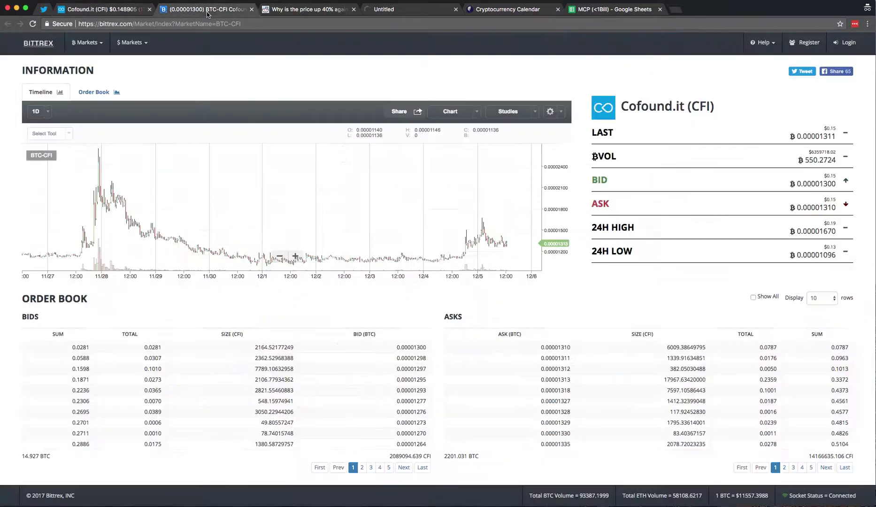
Step: Read the comment on the Reddit thread "Why is the price up 40% again?" and close the thread
left_click(309, 10)
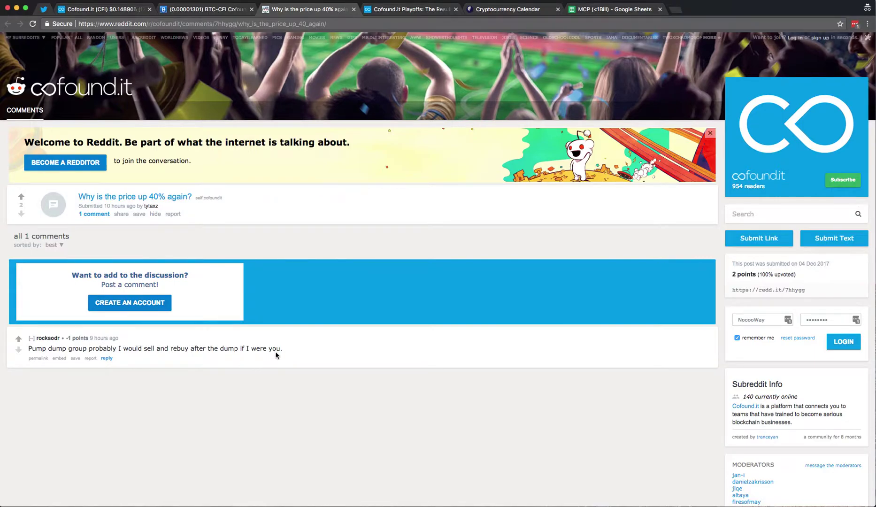
left_click_drag(282, 348, 38, 351)
left_click(29, 355)
triple_click(29, 353)
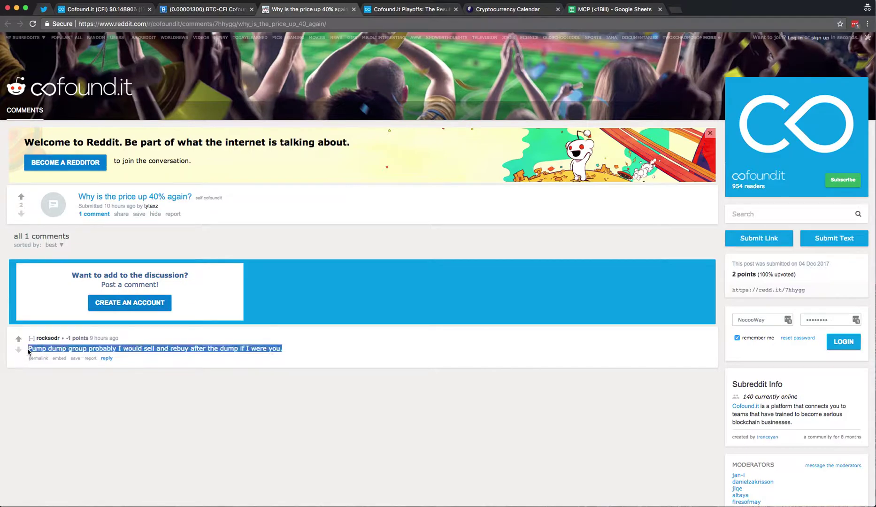
left_click(136, 419)
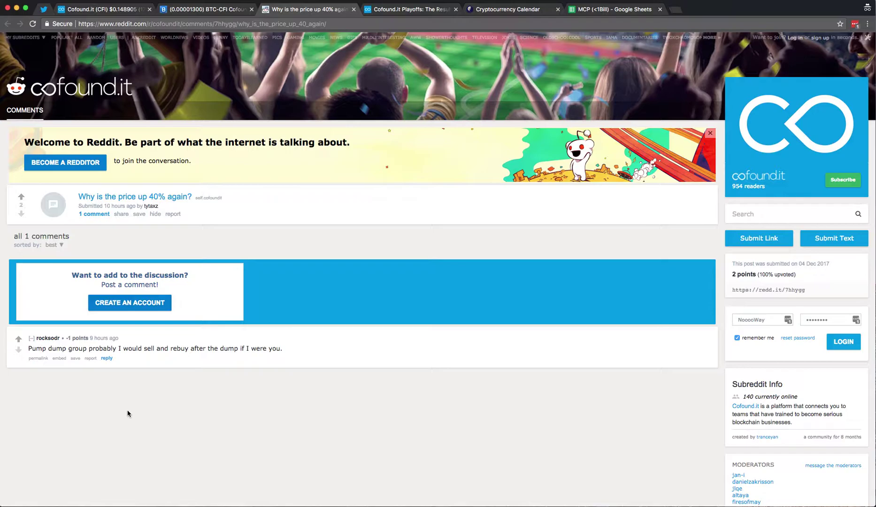
left_click_drag(291, 350, 33, 336)
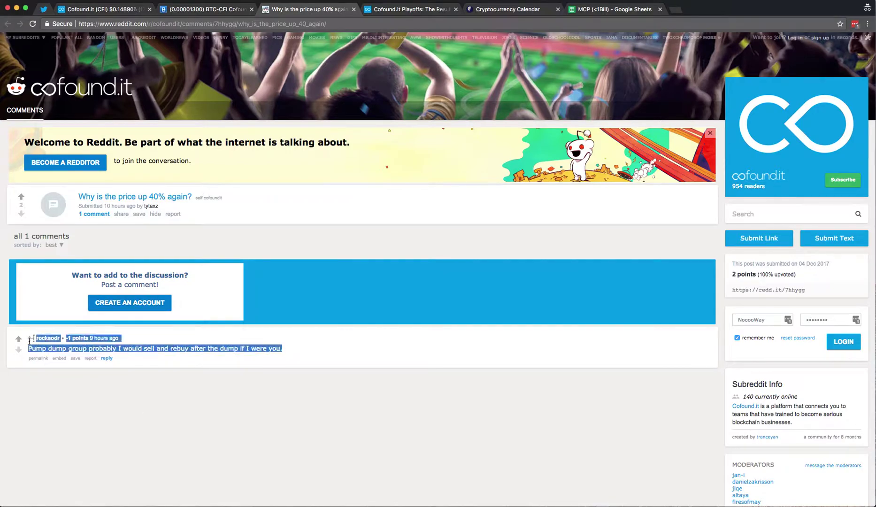
left_click(34, 395)
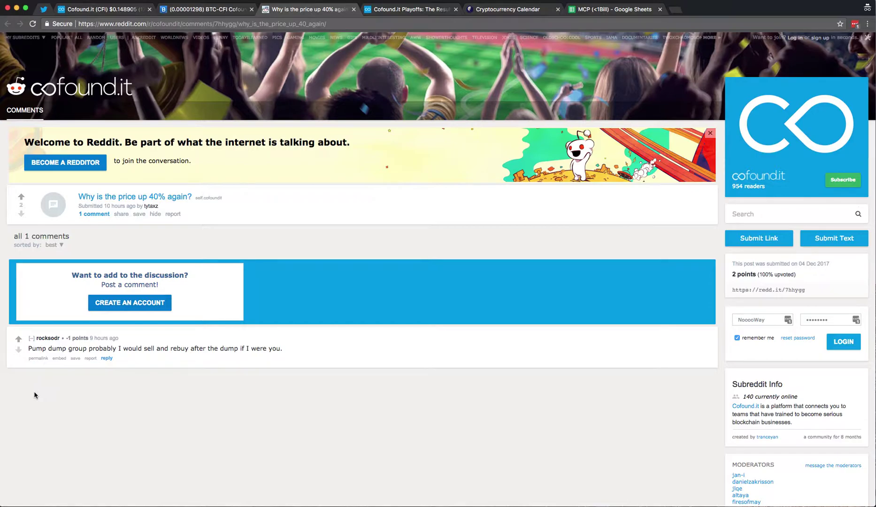
left_click(353, 9)
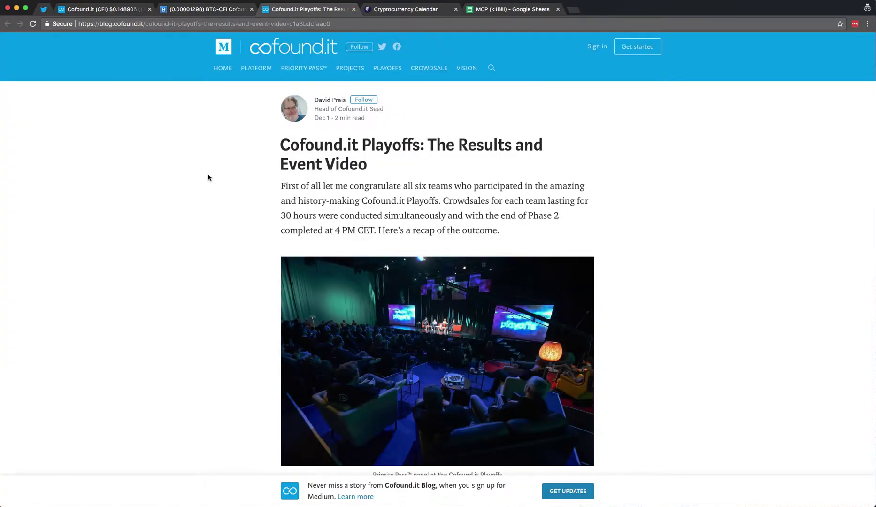
Step: Skim the blog post "Cofound.it Playoffs: The Results and Event Video" and close it
scroll(208, 178, "down", 6)
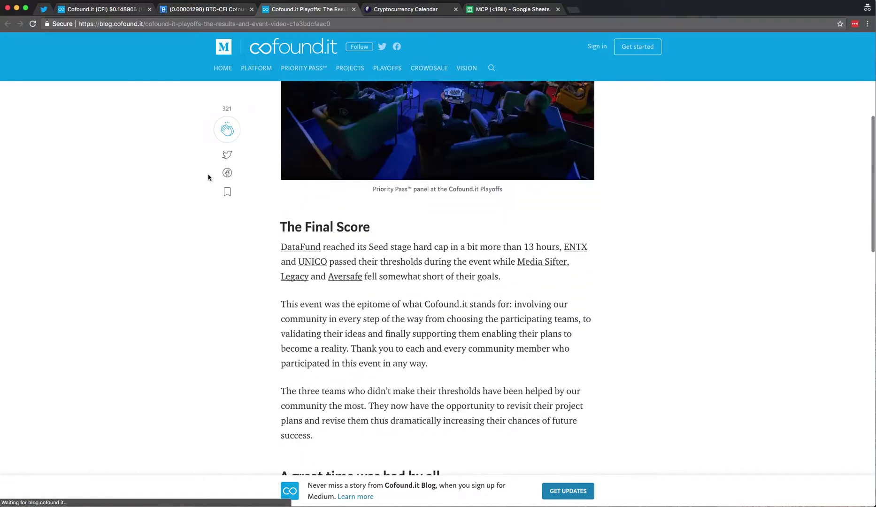
scroll(208, 177, "down", 15)
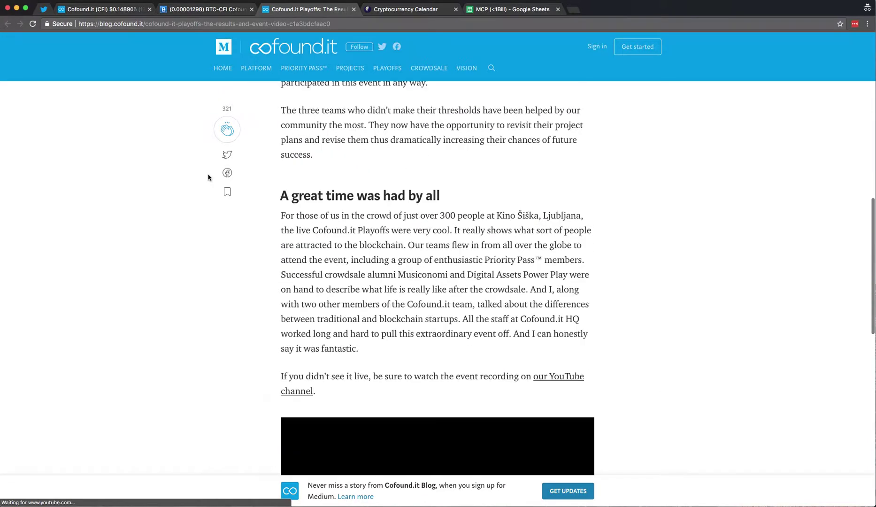
scroll(208, 177, "up", 10)
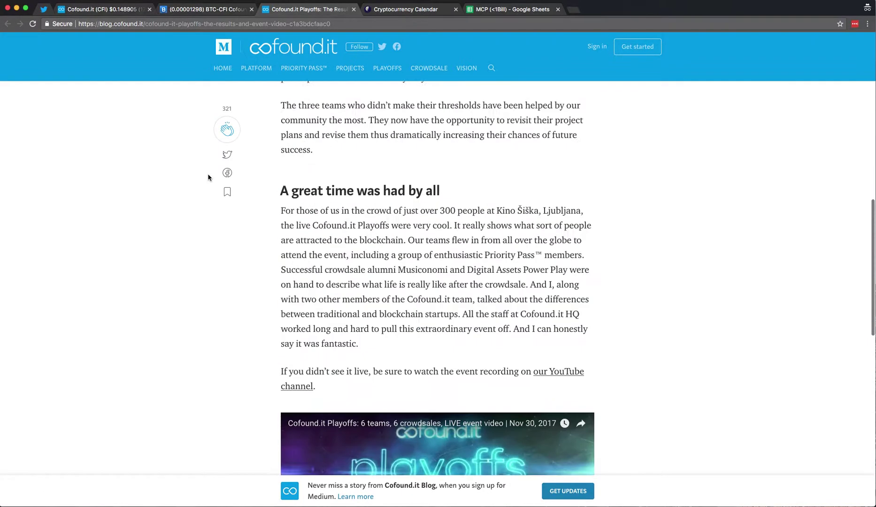
scroll(208, 178, "up", 10)
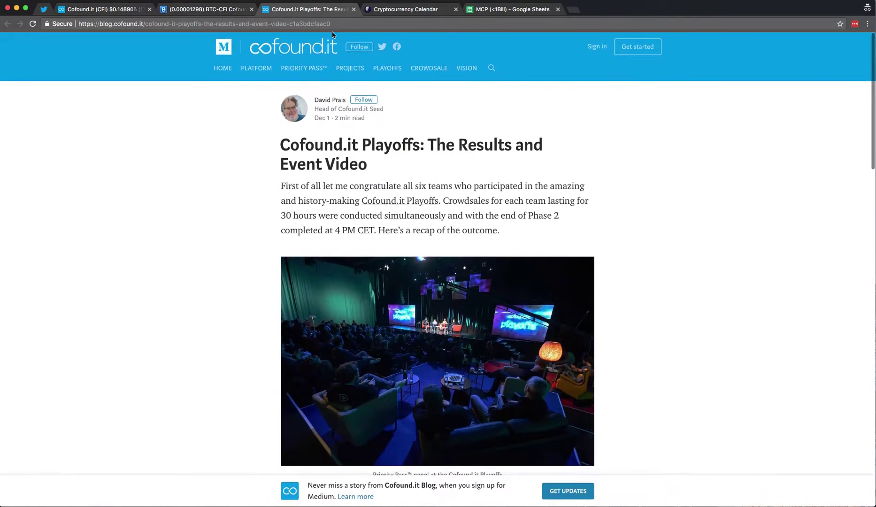
left_click(354, 9)
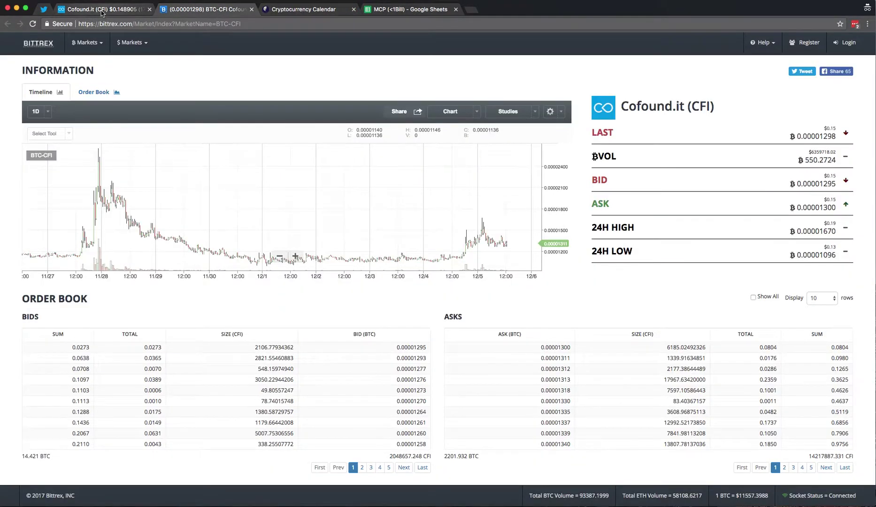
Step: Check the coin's ticker on CoinMarketCap, switch to the Cryptocurrency Calendar and search its upcoming events for Cofound.it (CFI)
left_click(102, 11)
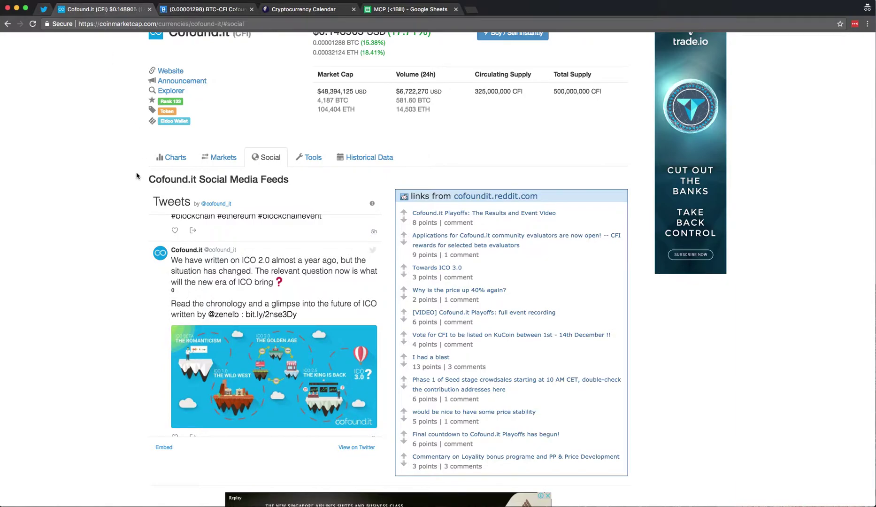
scroll(136, 171, "up", 5)
double_click(248, 210)
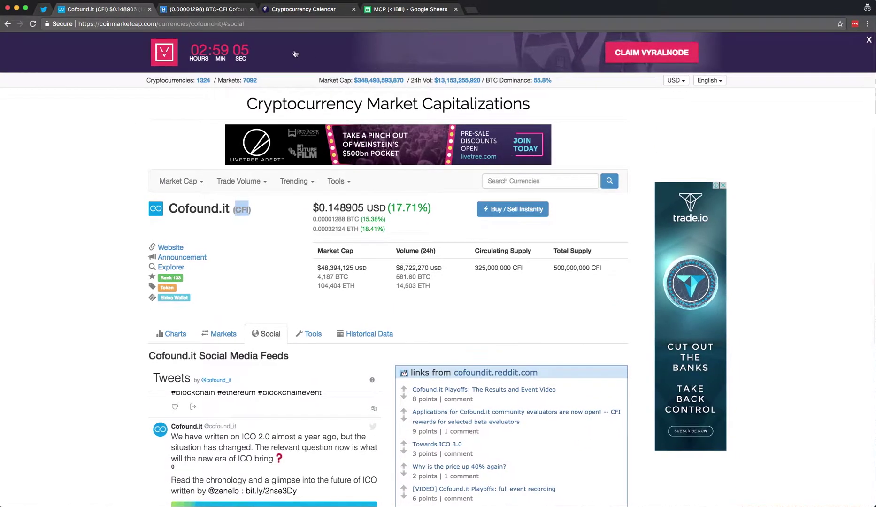
left_click(303, 9)
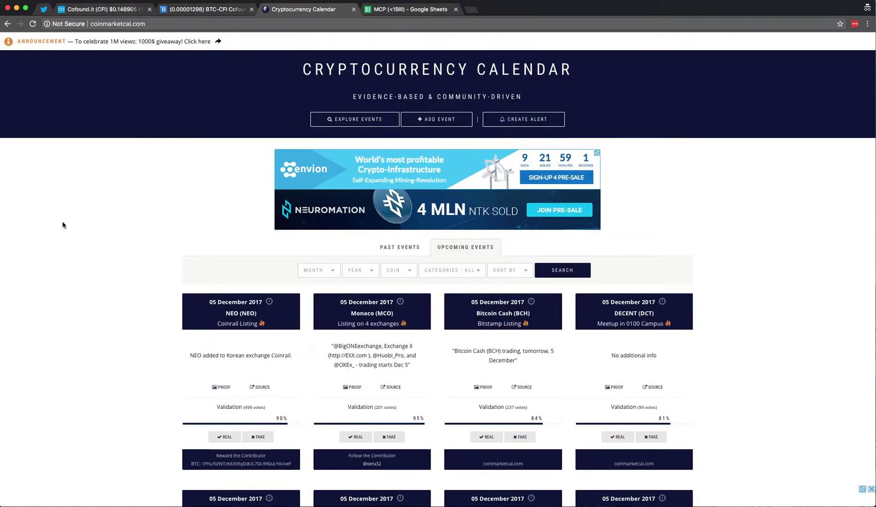
left_click(416, 272)
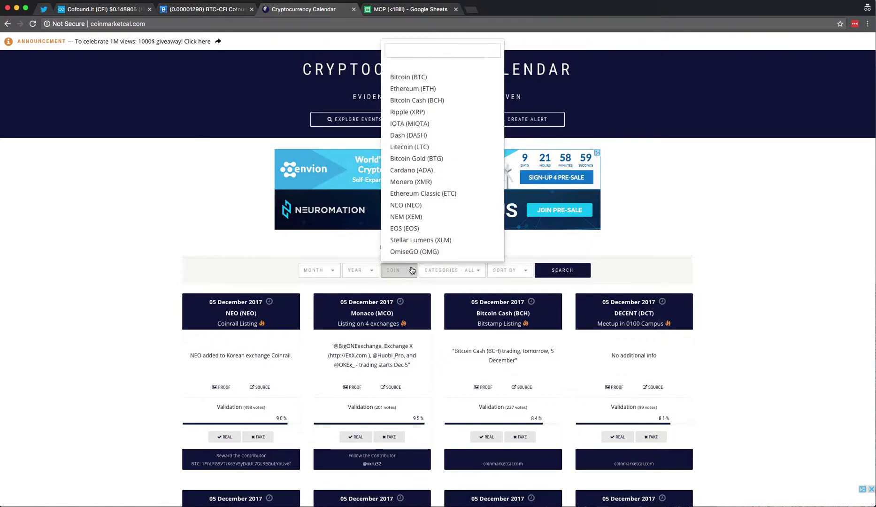
type("CFI")
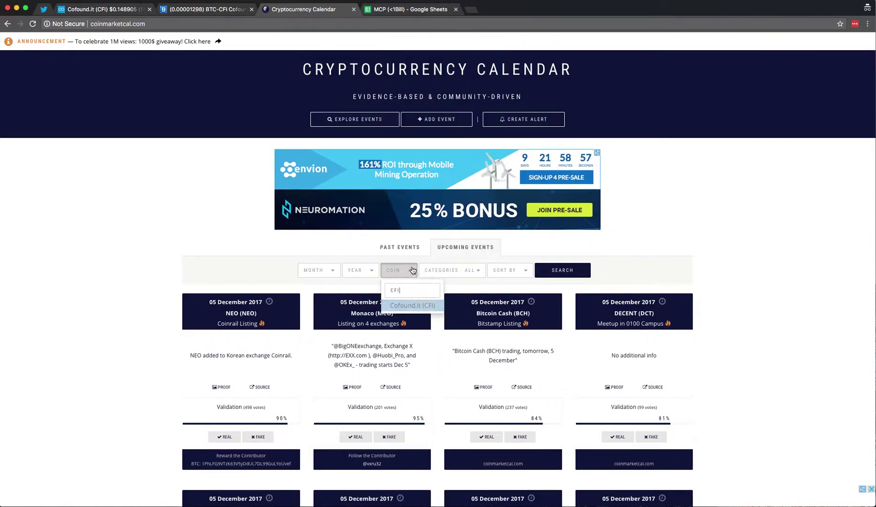
left_click(419, 302)
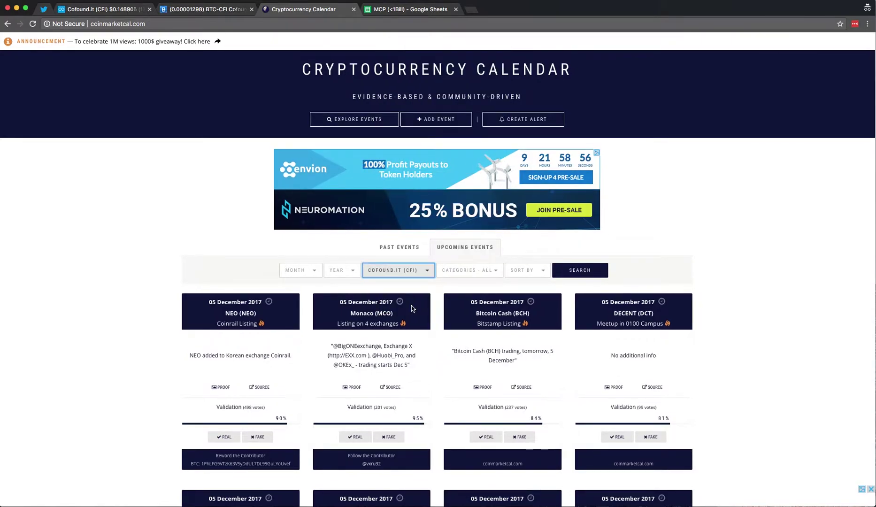
left_click(589, 276)
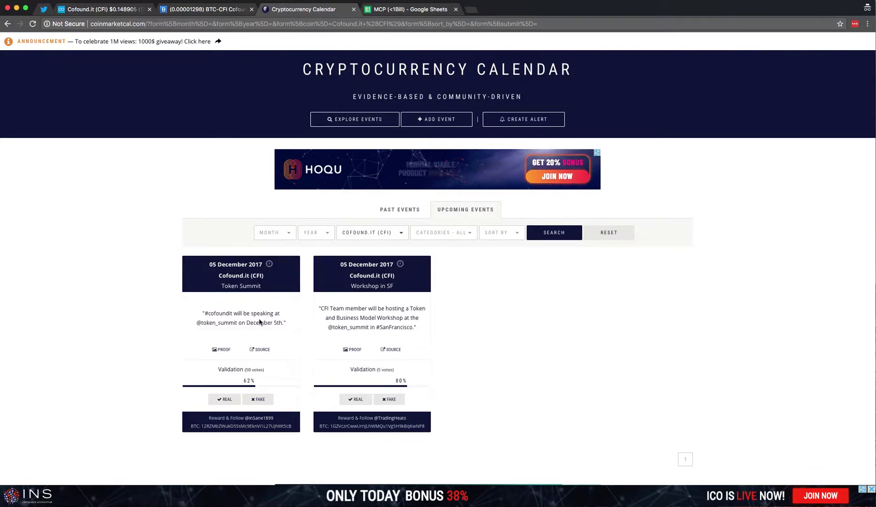
Step: View the proof for Cofound.it's 05 December 2017 Token Summit event and close it
scroll(113, 318, "down", 1)
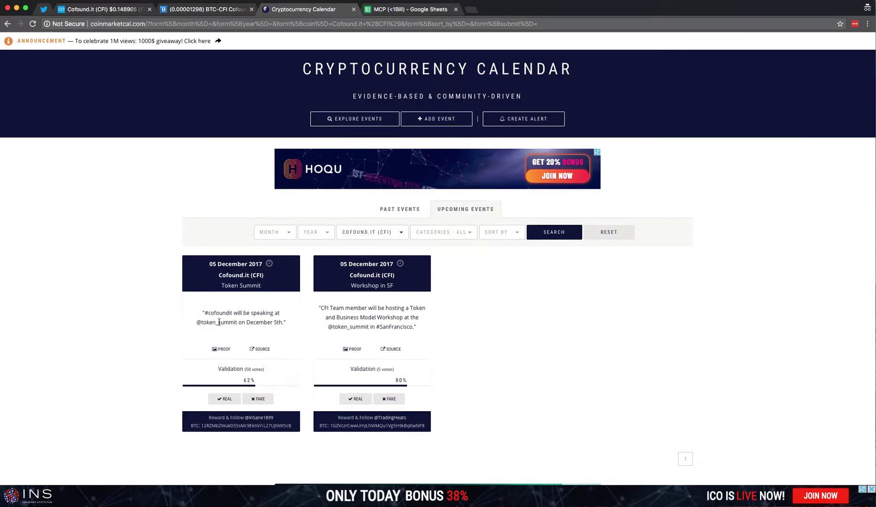
left_click(213, 350)
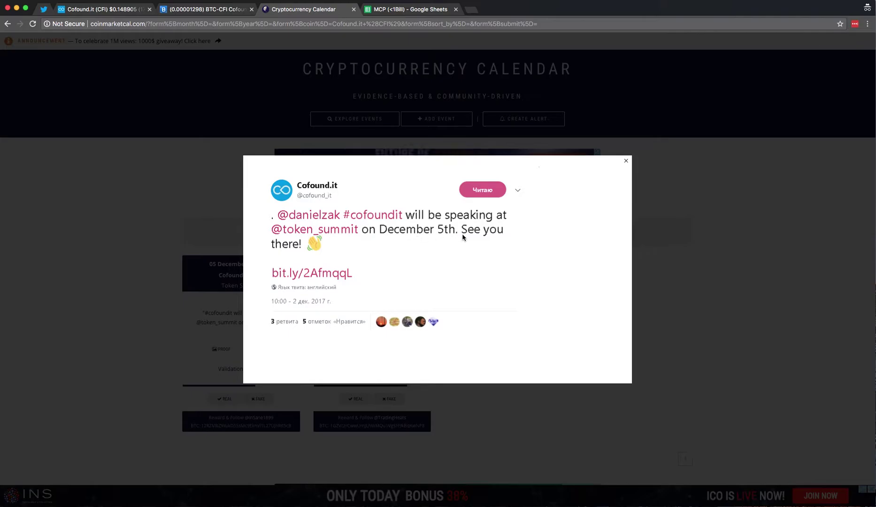
left_click(17, 203)
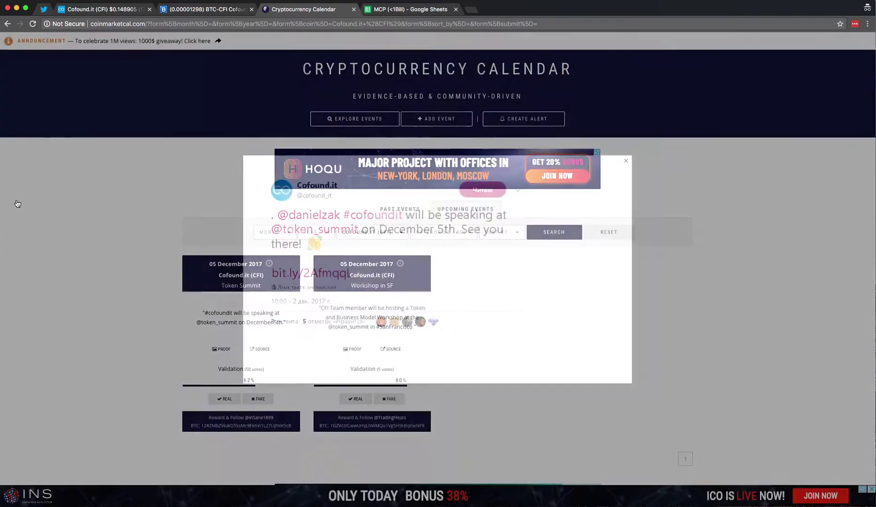
left_click(147, 12)
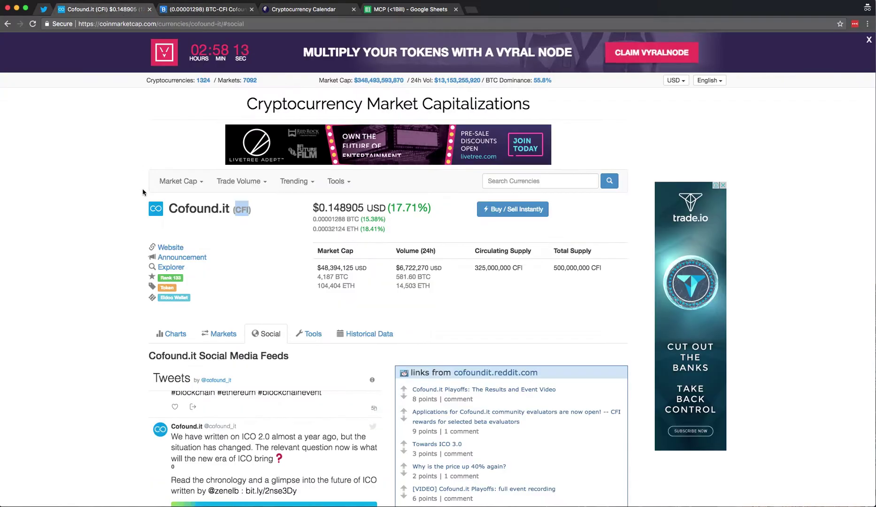
left_click(217, 384)
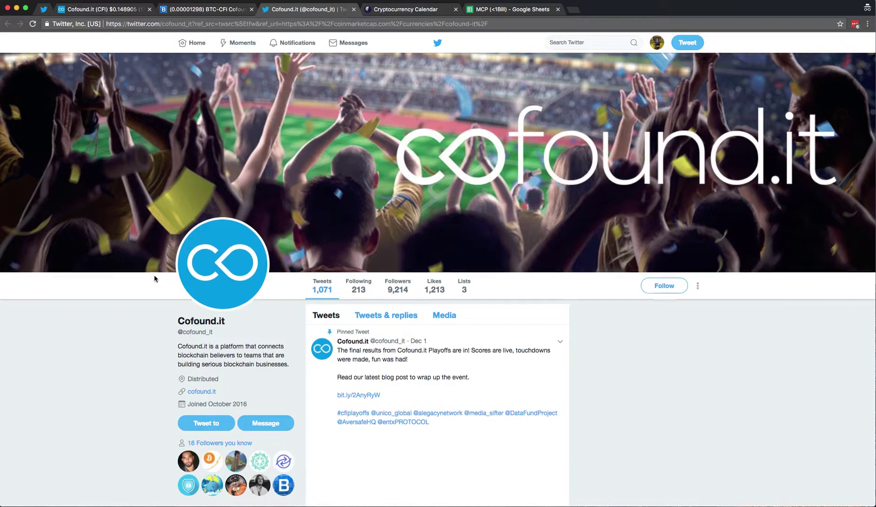
scroll(154, 277, "down", 5)
scroll(155, 279, "down", 20)
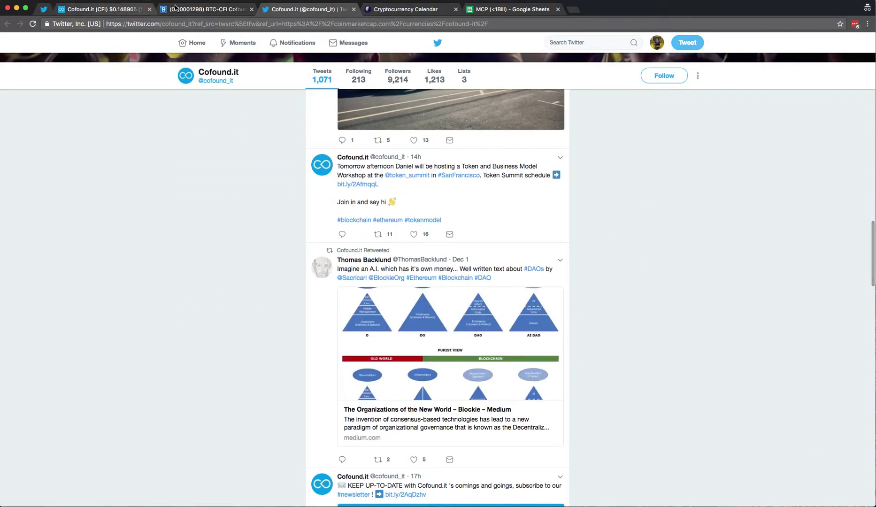
Step: Switch to the Cryptocurrency Calendar, reopen the proof image of Cofound.it's Token Summit event and close it
left_click(405, 9)
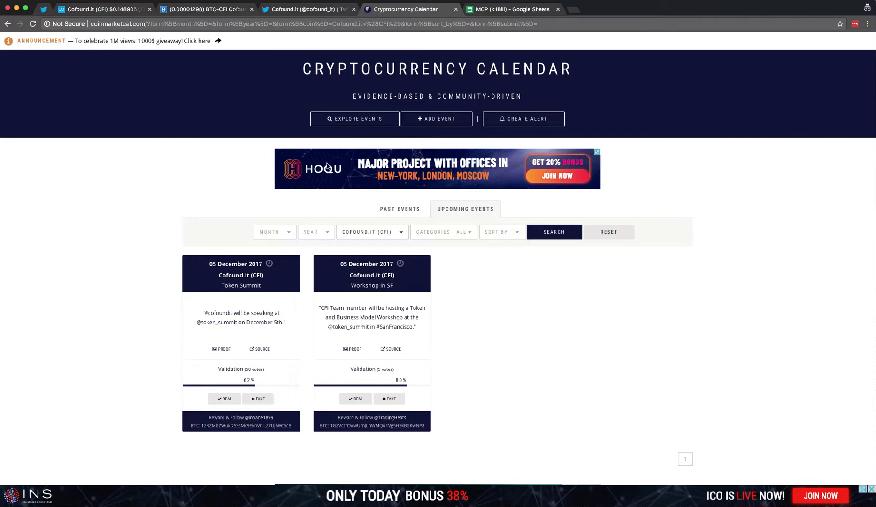
left_click(226, 353)
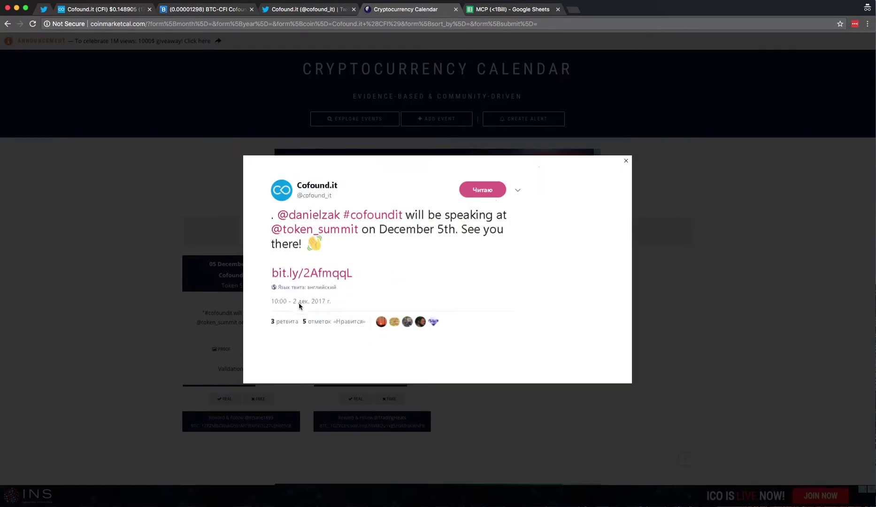
left_click(130, 216)
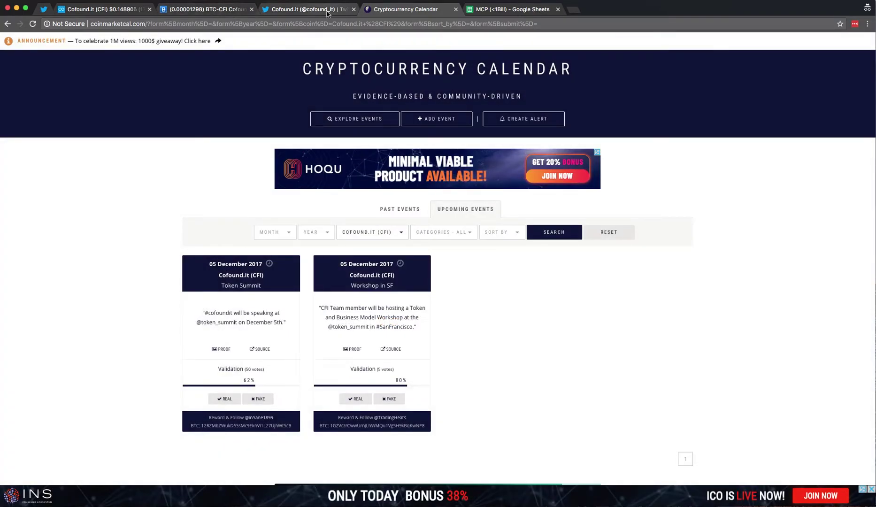
left_click(327, 10)
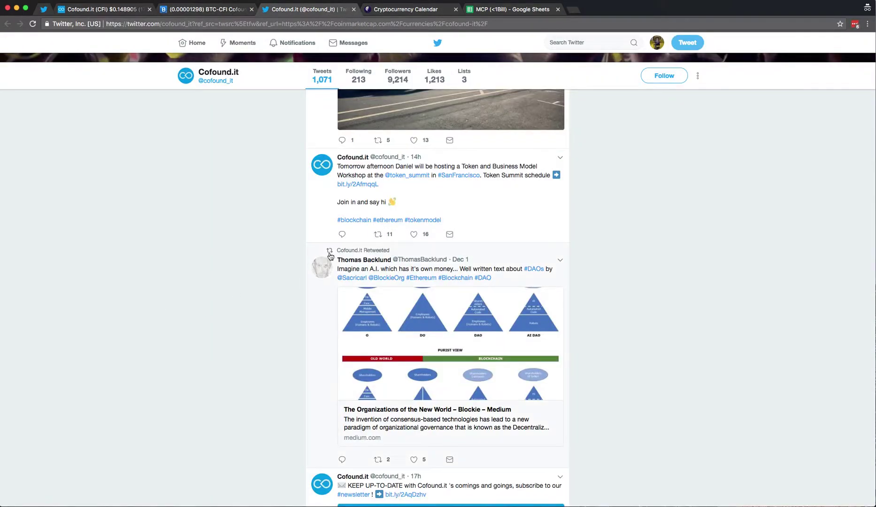
scroll(330, 256, "down", 3)
scroll(329, 257, "down", 20)
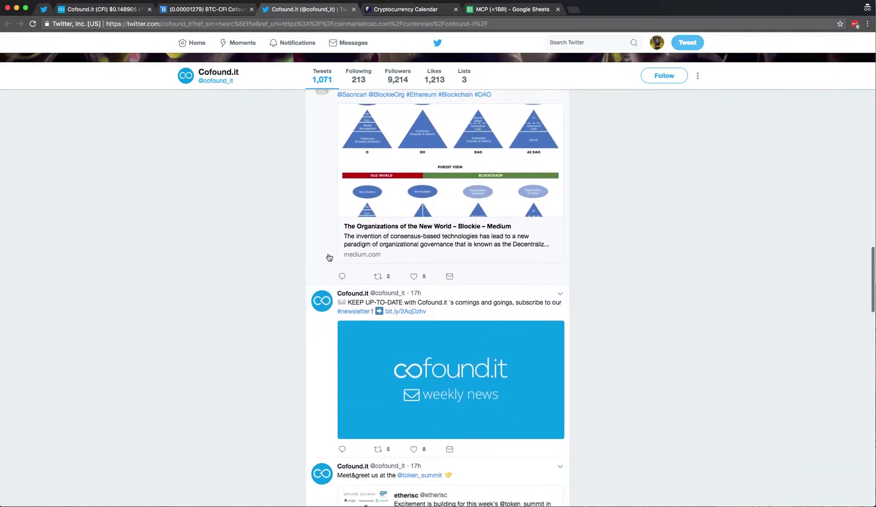
scroll(329, 257, "down", 15)
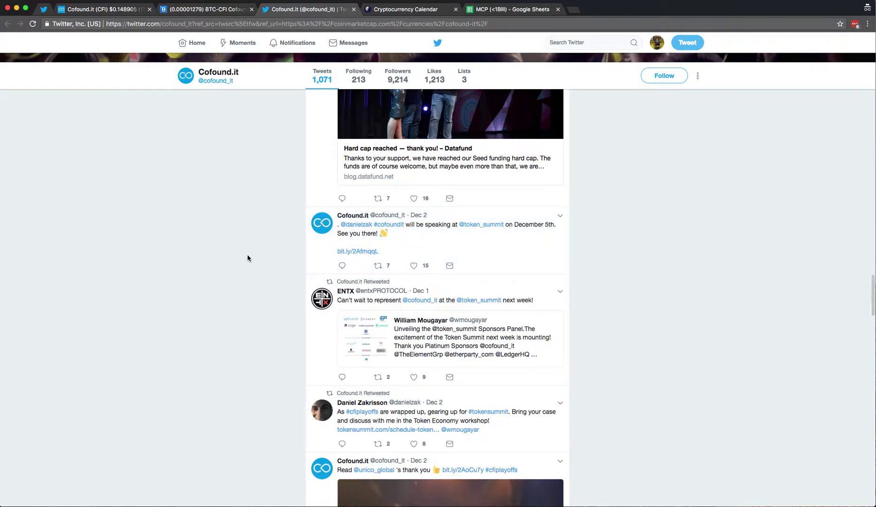
left_click(429, 12)
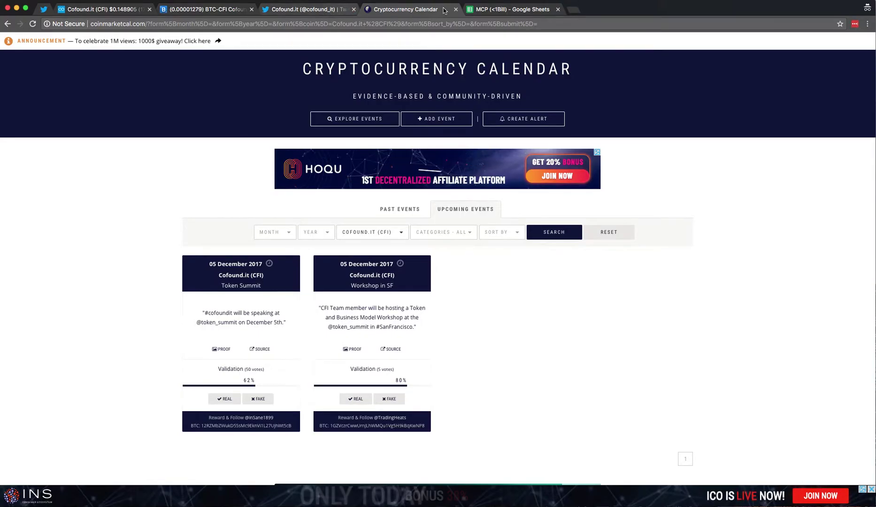
left_click(331, 12)
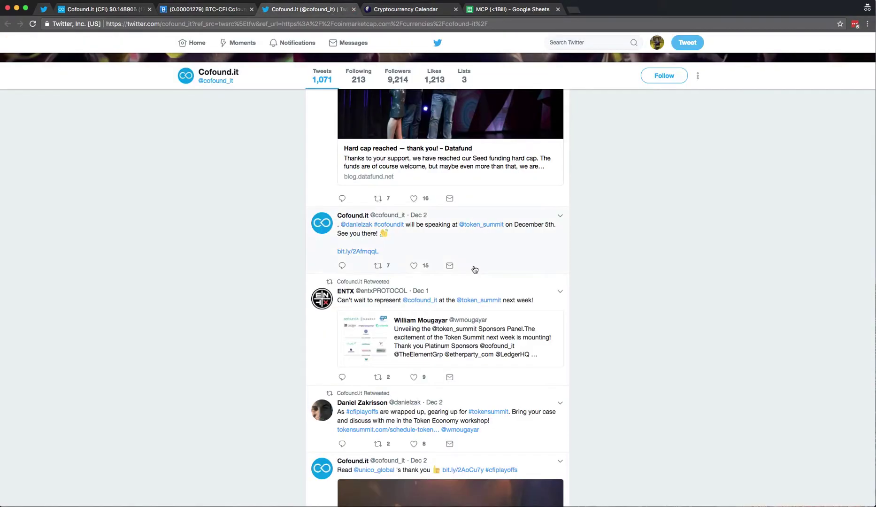
Step: Inspect the speaker's account mention in the Dec 2 Token Summit tweet with the browser's developer tools
right_click(360, 228)
left_click(421, 344)
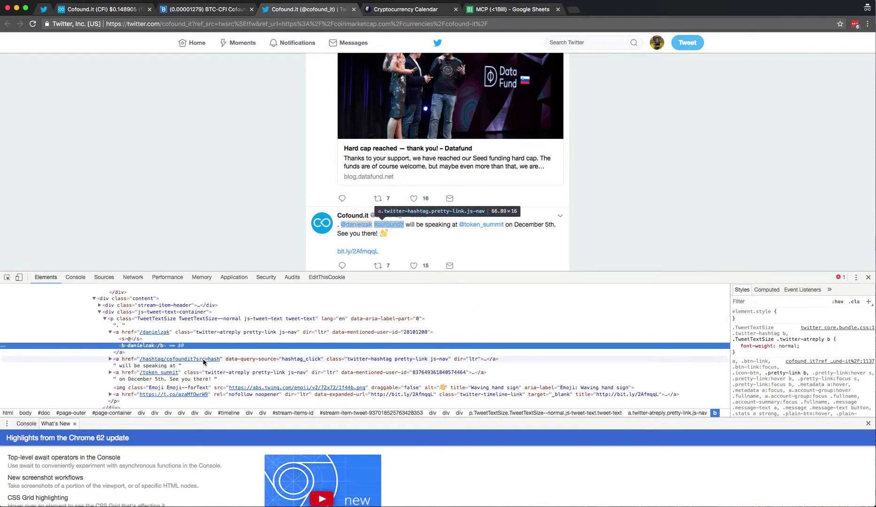
left_click(7, 277)
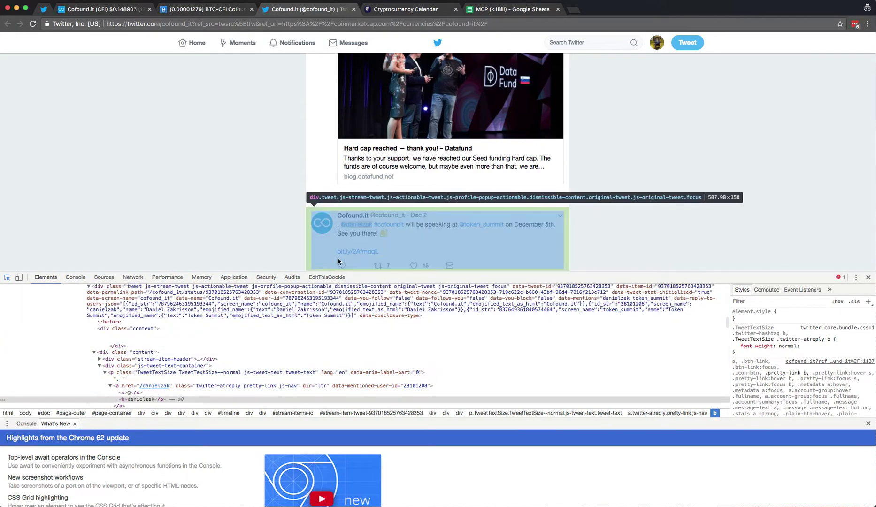
left_click(369, 225)
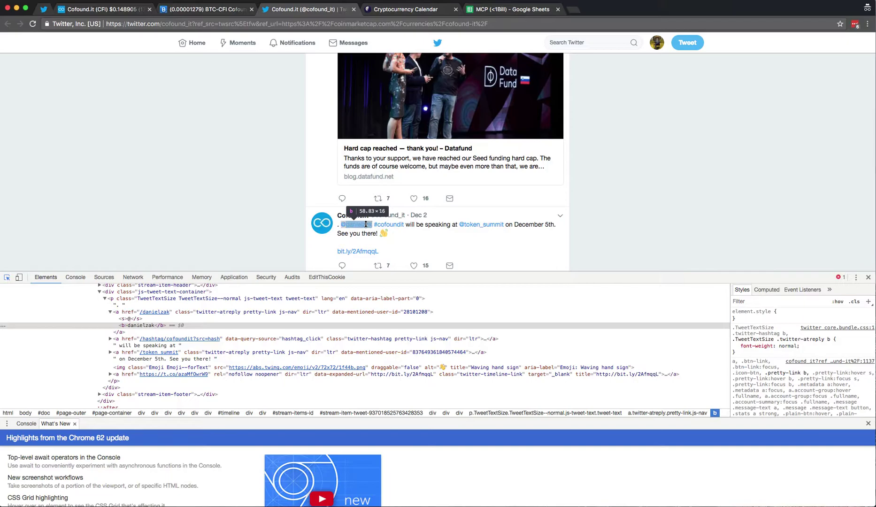
left_click(366, 224)
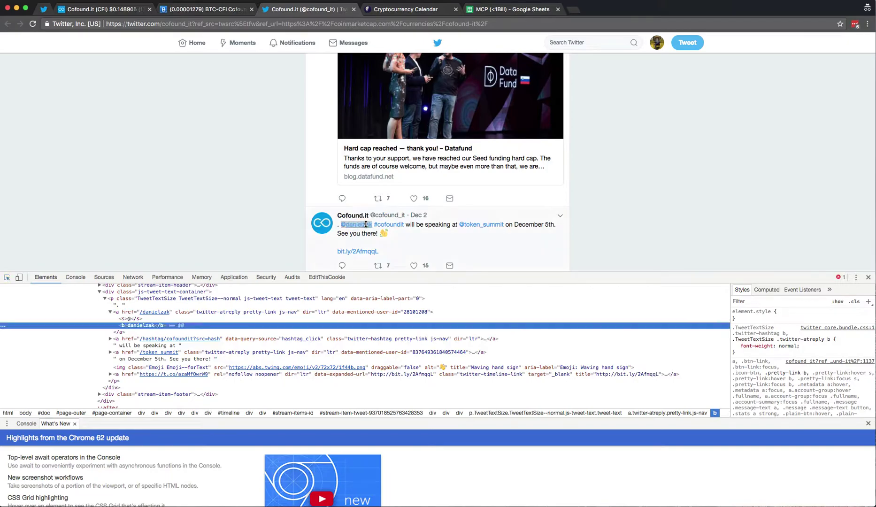
Step: Change the inspected mention's text to sentineliau in the page markup and close the developer tools
double_click(143, 325)
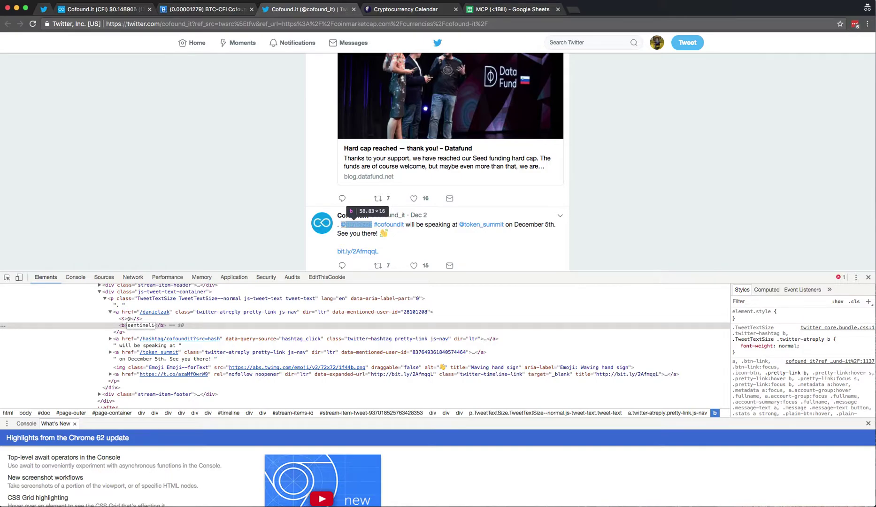
type("sentineliau")
key("Return")
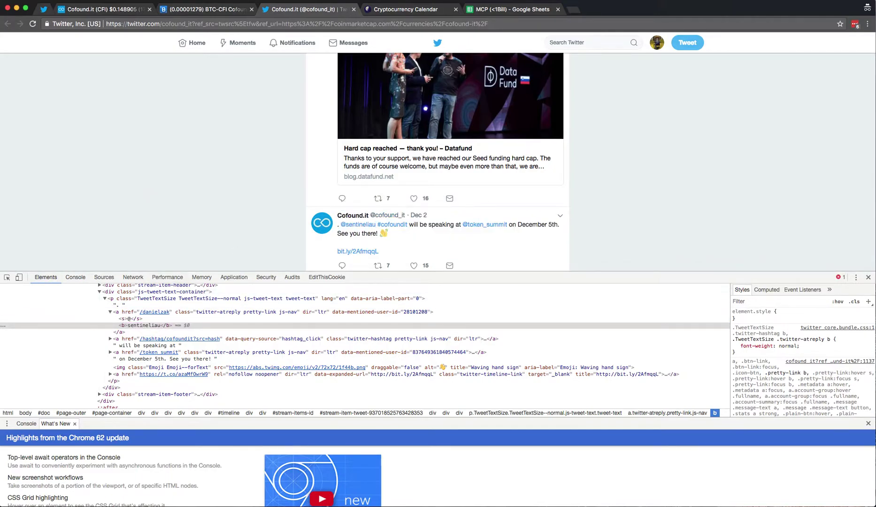
key("super+alt+i")
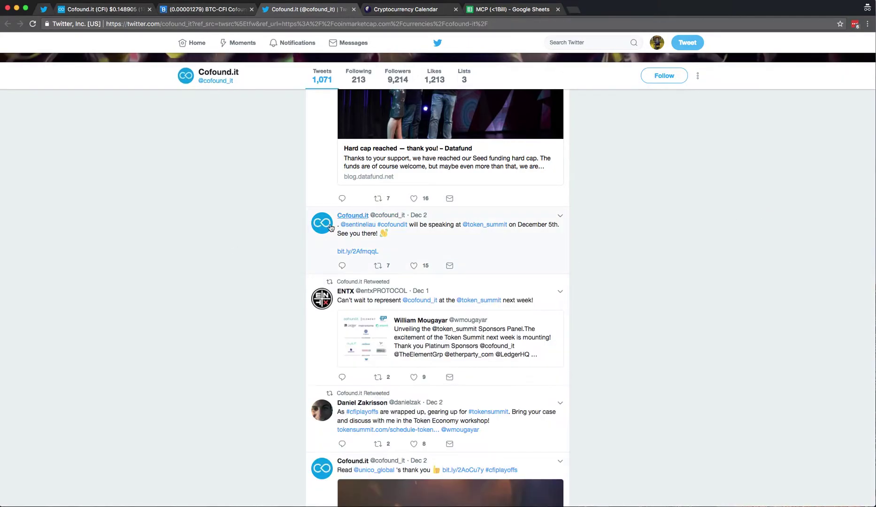
mouse_move(357, 229)
Step: Return to the Cryptocurrency Calendar and review the Token Summit event's proof again to compare it with the edited tweet
left_click(406, 9)
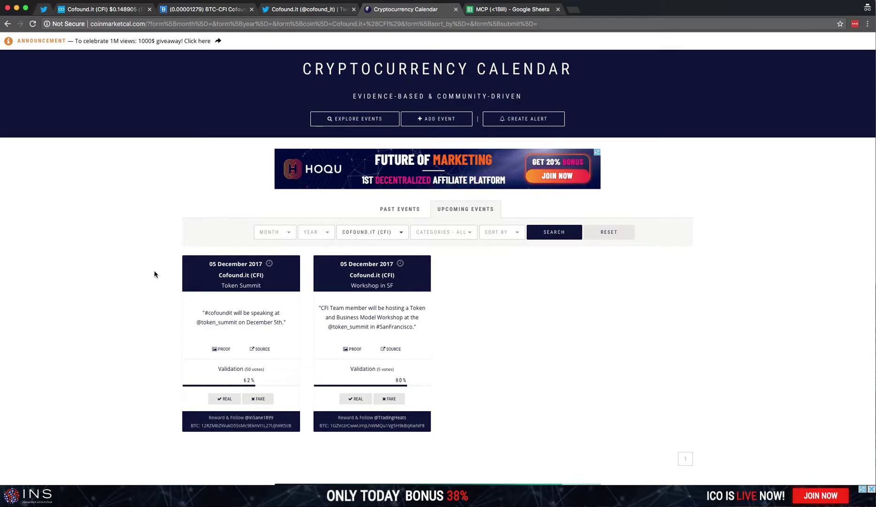
left_click(225, 349)
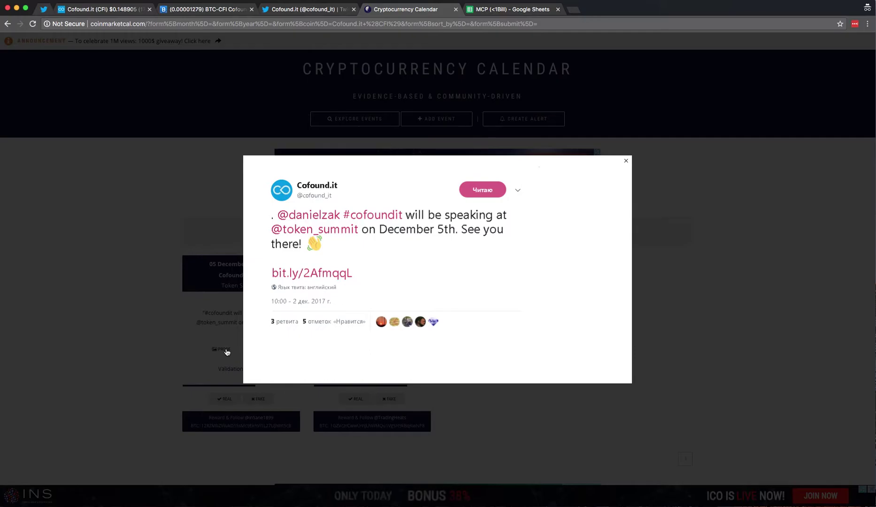
left_click(167, 337)
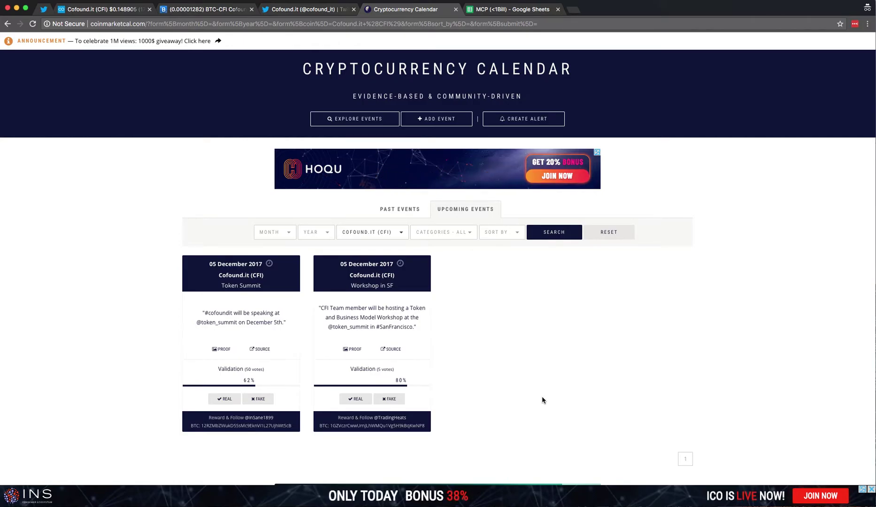
scroll(542, 399, "down", 3)
scroll(542, 399, "up", 3)
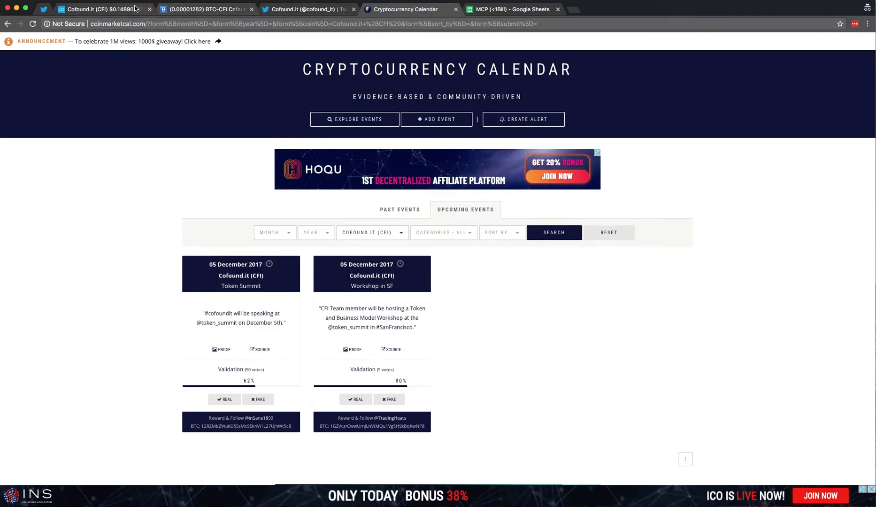
Step: Open Cofound.it's Announcement thread from its CoinMarketCap page in a new tab and skim the first page of posts
left_click(134, 8)
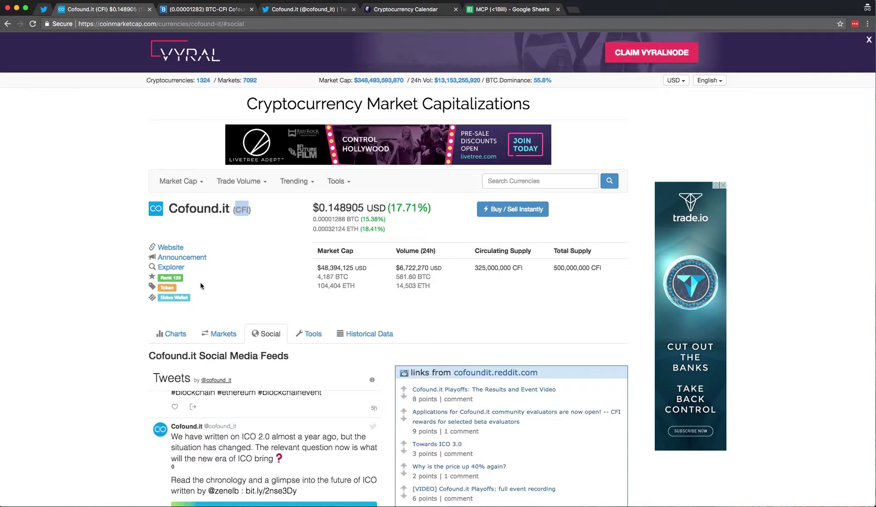
right_click(198, 261)
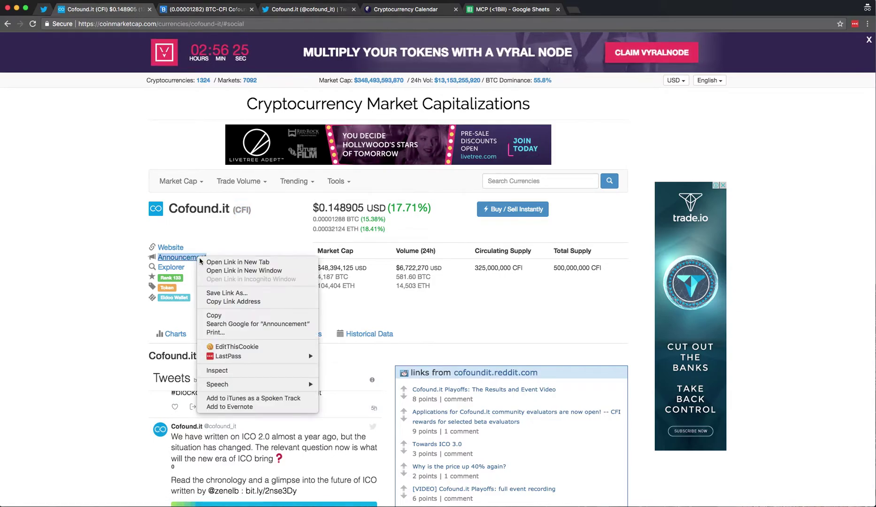
left_click(213, 261)
left_click(197, 10)
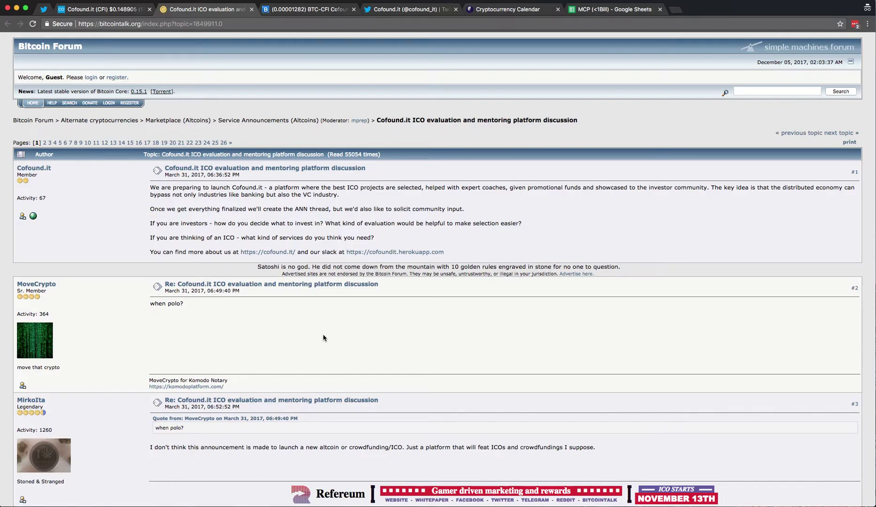
scroll(299, 303, "down", 20)
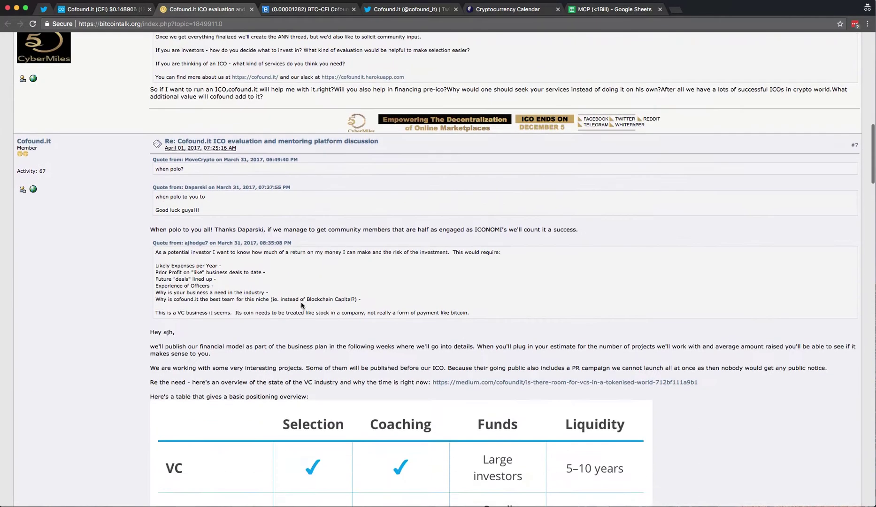
scroll(304, 306, "down", 15)
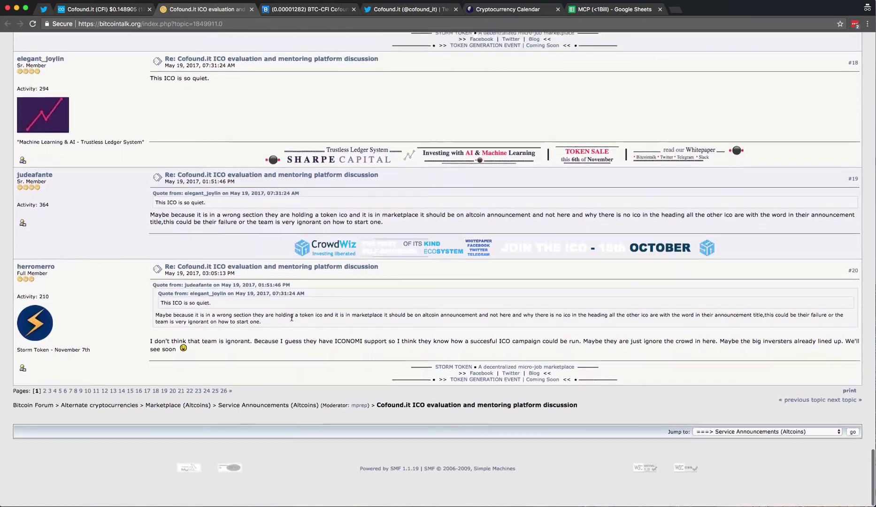
Step: Go to page 26 of the Cofound.it forum thread, read the most recent posts and close the thread
left_click(224, 416)
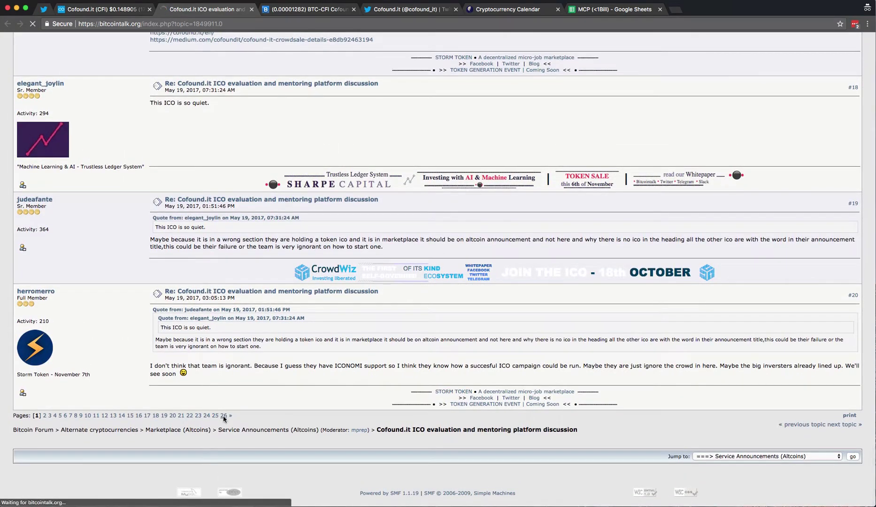
scroll(357, 346, "down", 20)
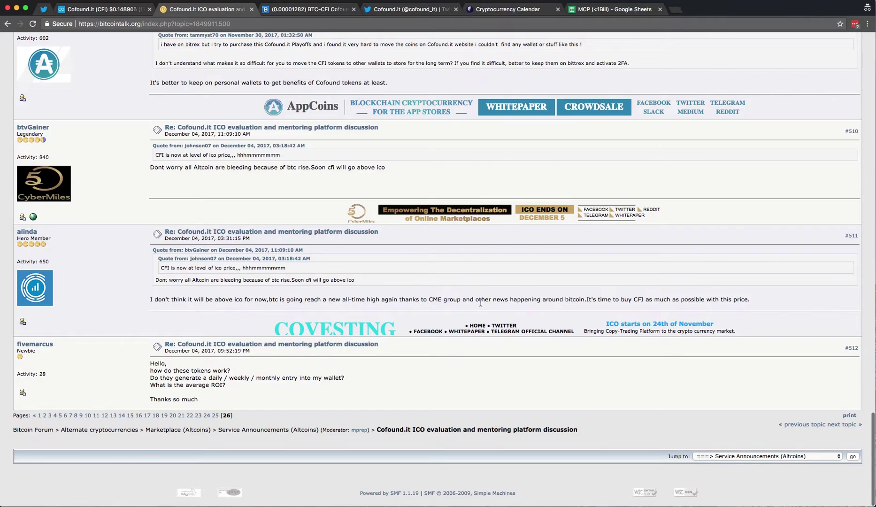
scroll(161, 257, "up", 3)
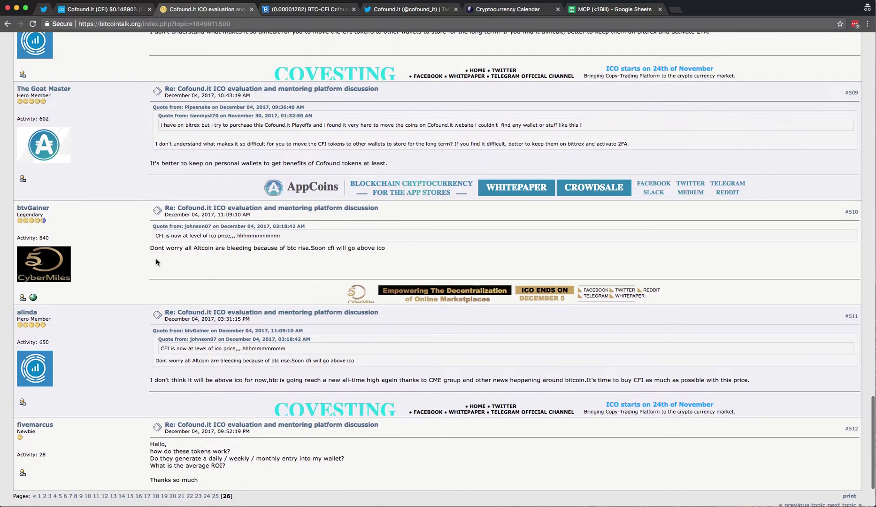
scroll(262, 272, "up", 5)
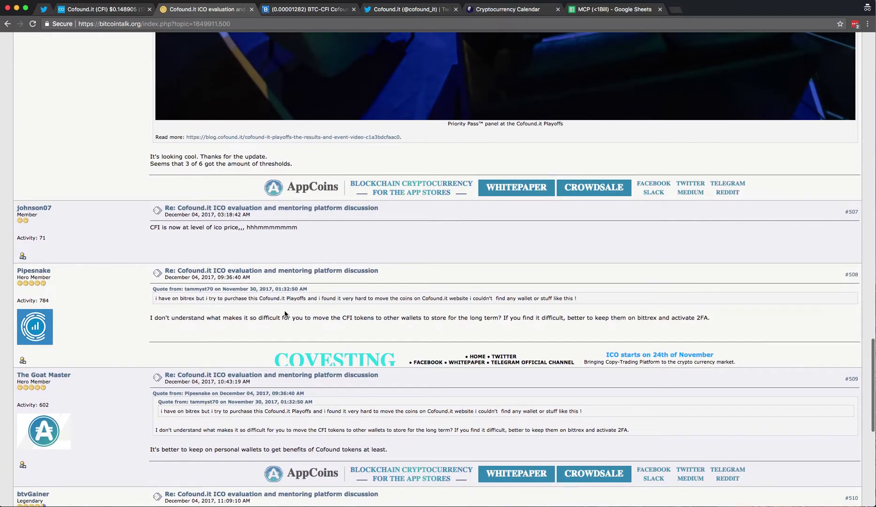
scroll(233, 240, "up", 15)
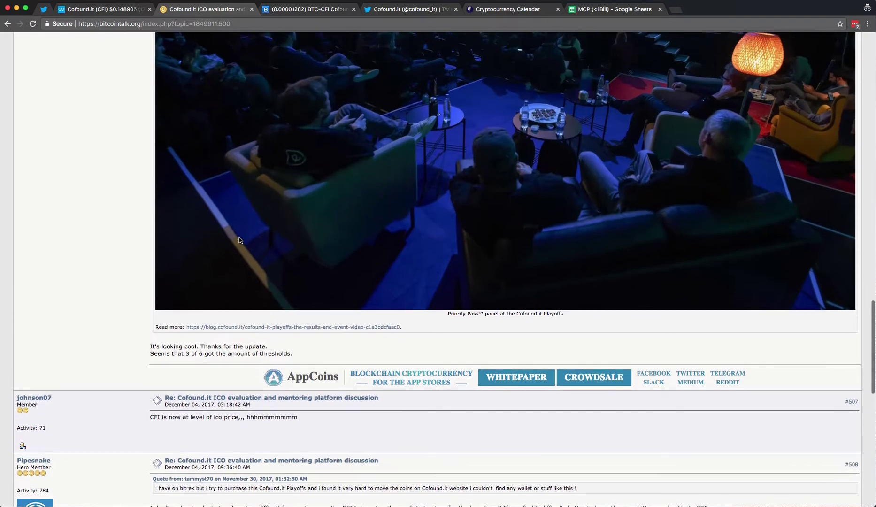
scroll(235, 244, "up", 20)
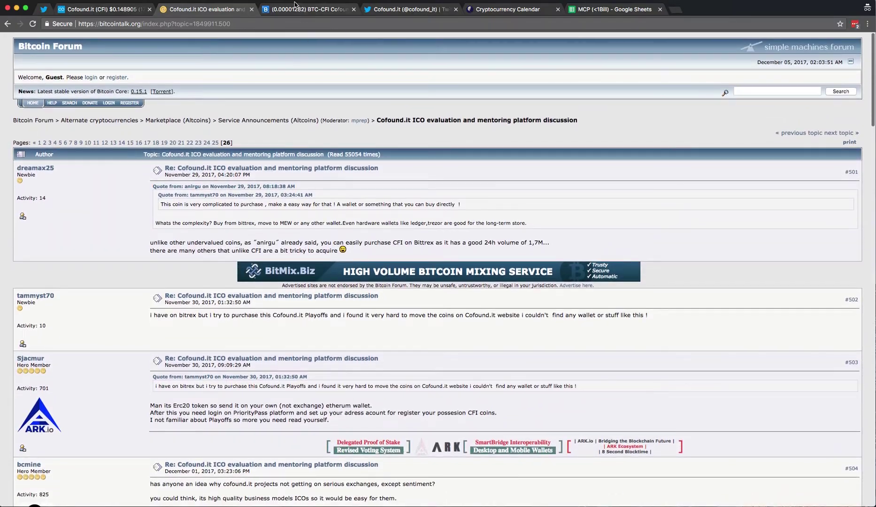
left_click(251, 9)
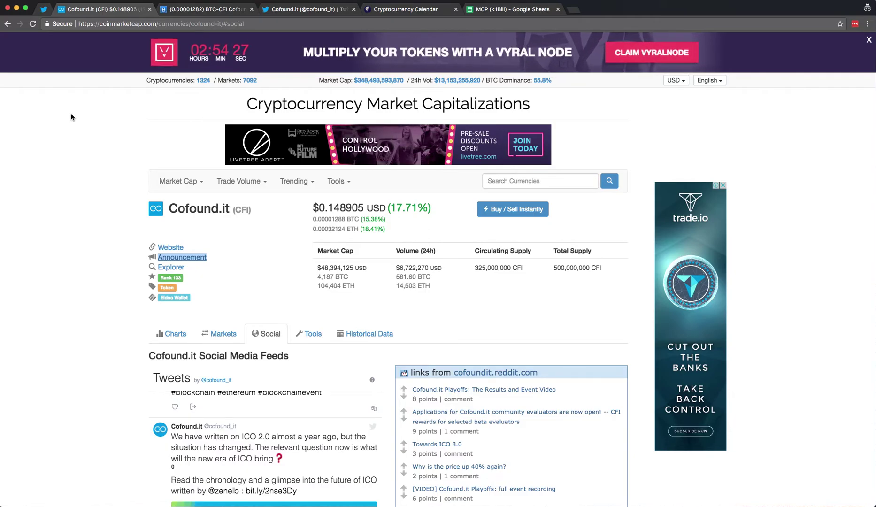
Step: Check the coin's ticker on CoinMarketCap and search Twitter for $CFI
double_click(242, 210)
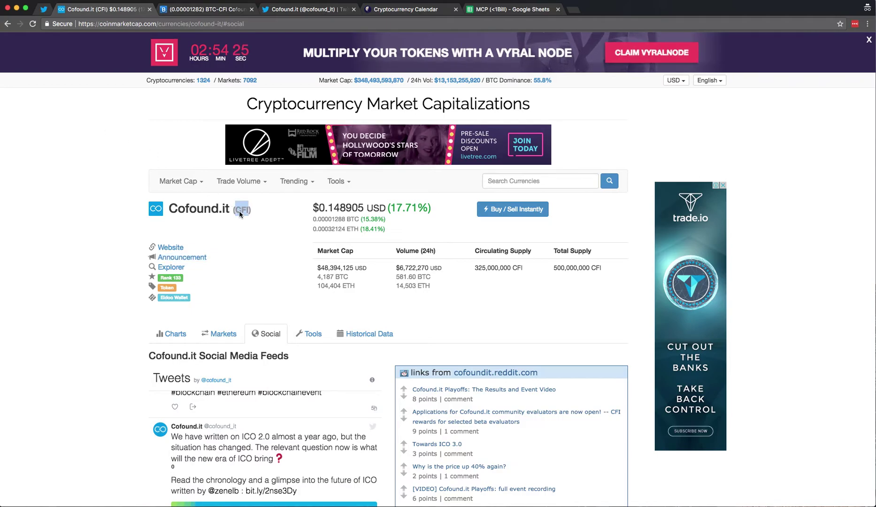
left_click(274, 14)
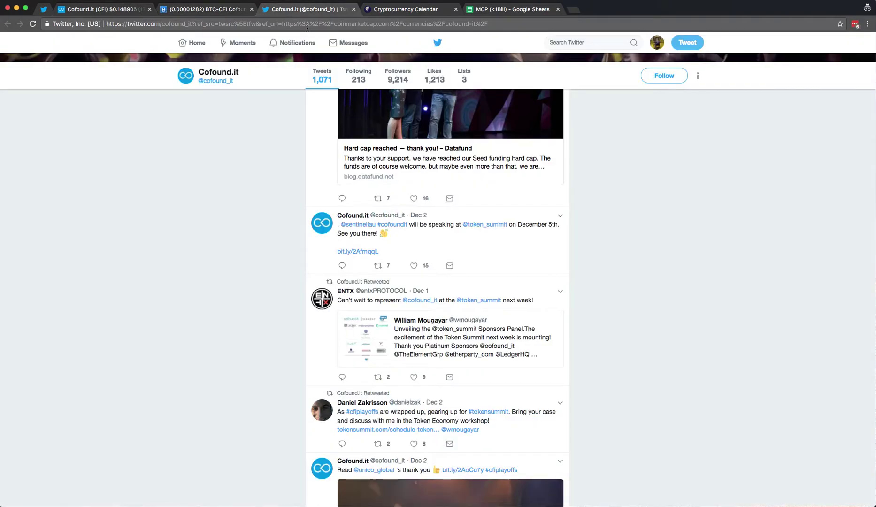
left_click(595, 42)
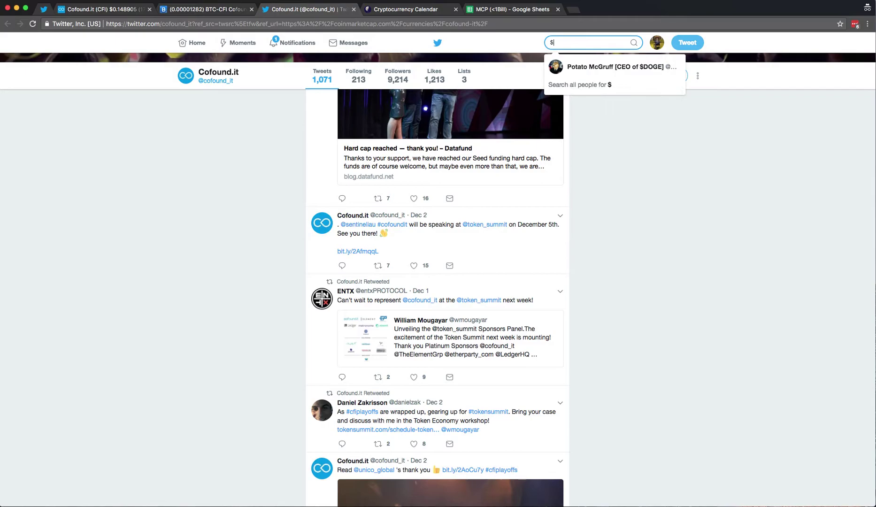
type("$CFI")
left_click(558, 68)
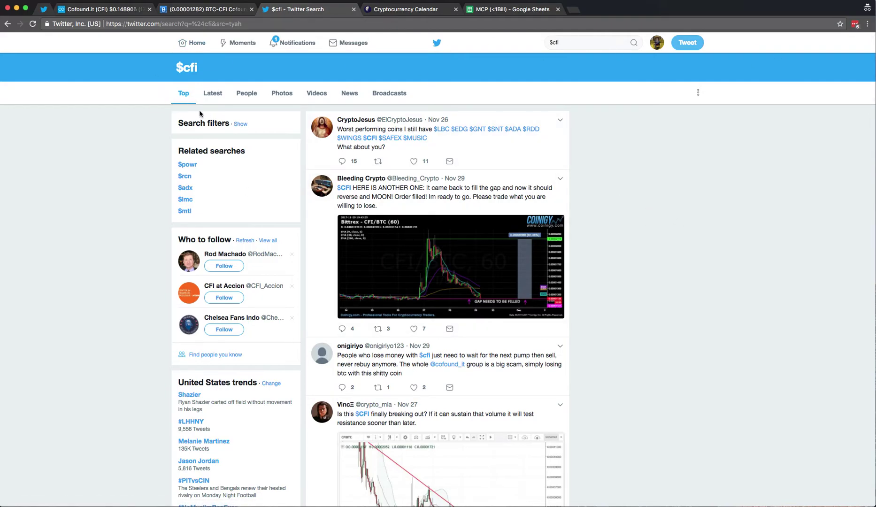
Step: Read through the top $CFI tweets, previewing the first poster's profile, to gauge traders' sentiment and look for shared price charts
scroll(455, 173, "down", 1)
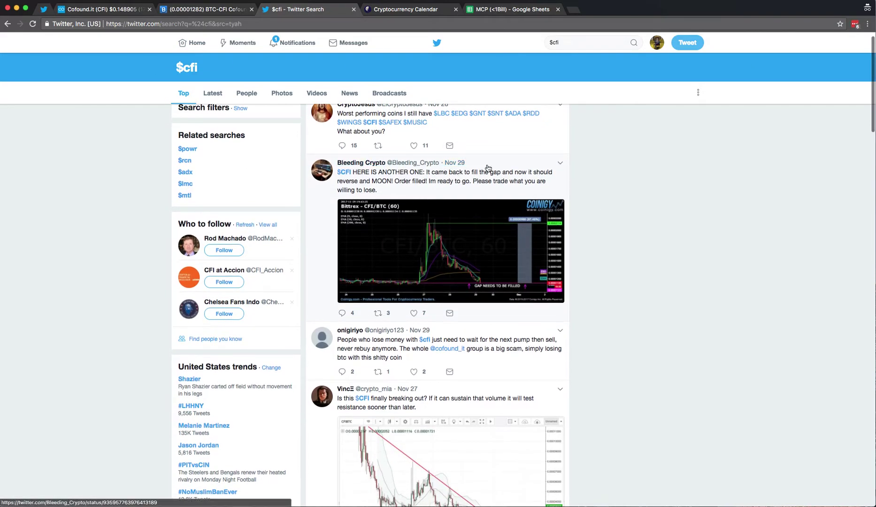
scroll(481, 167, "up", 1)
mouse_move(345, 124)
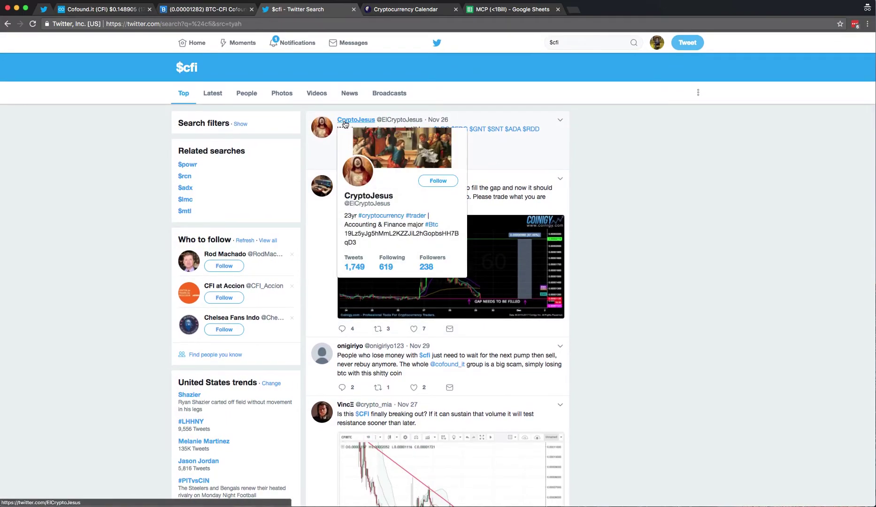
scroll(665, 185, "down", 3)
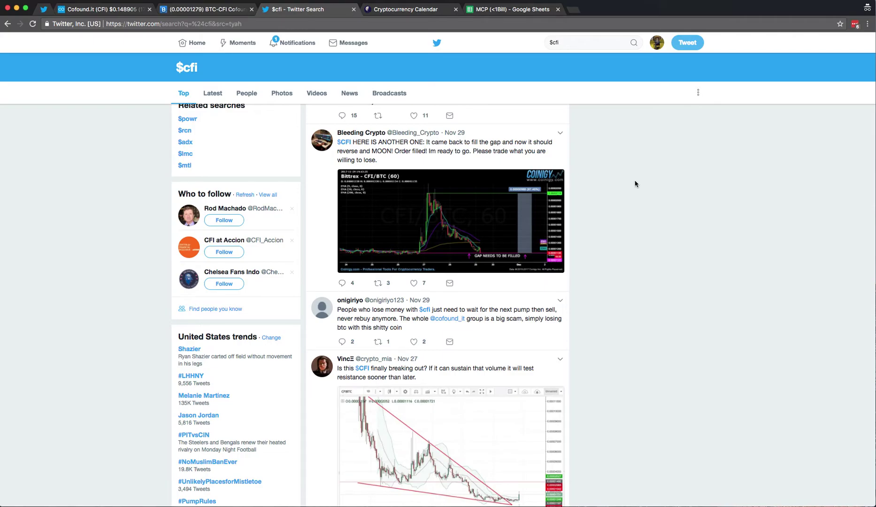
scroll(440, 167, "down", 10)
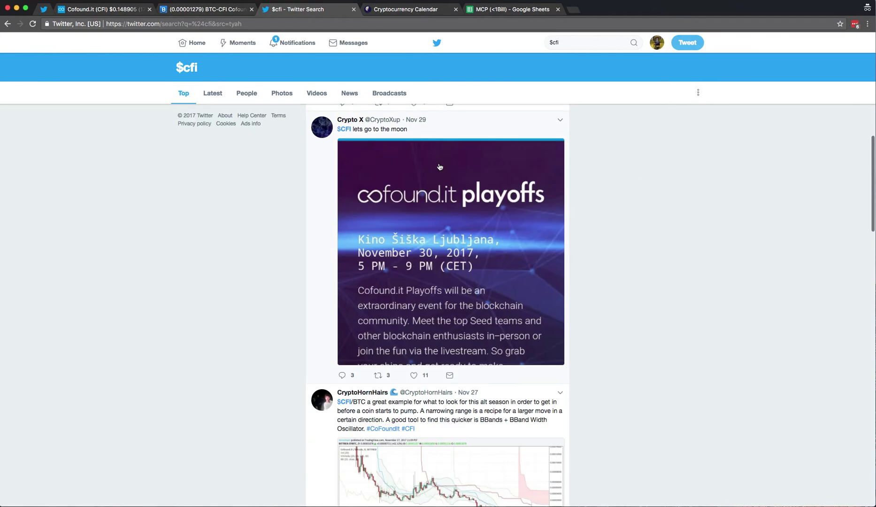
scroll(440, 167, "down", 10)
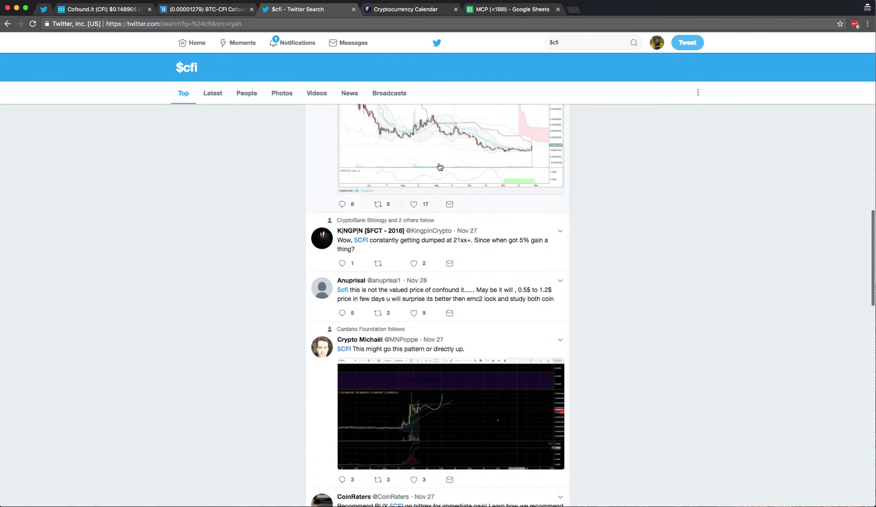
scroll(440, 166, "down", 1)
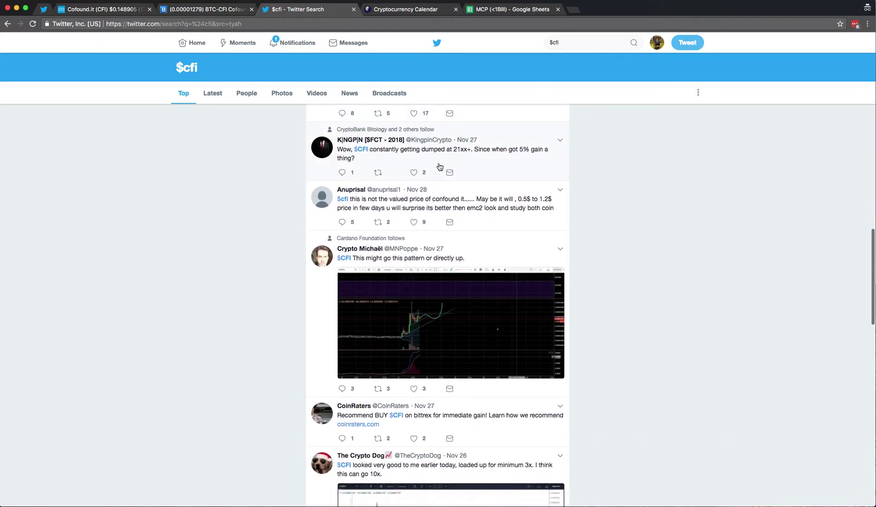
scroll(440, 167, "down", 10)
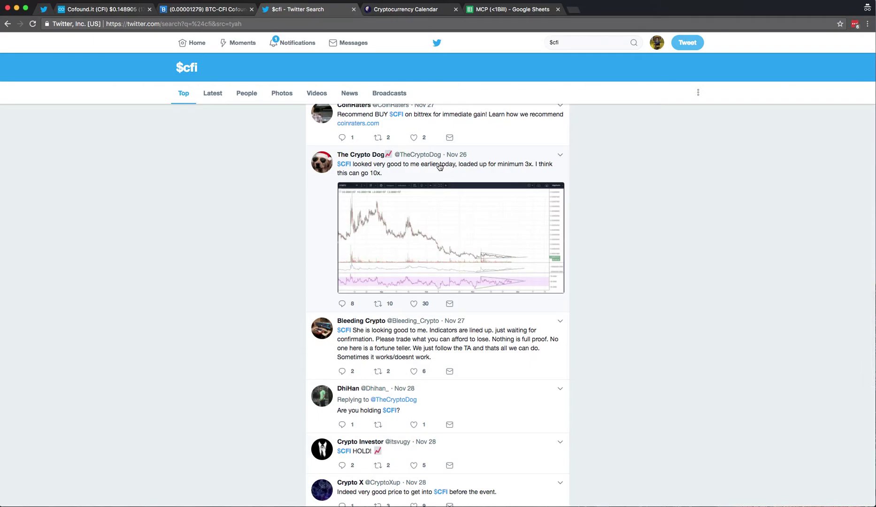
Step: Enlarge the CFIBTC chart in the Nov 26 tweet about a possible 10x, check Cofound.it's CoinMarketCap page and return to the chart
mouse_move(369, 154)
left_click(435, 234)
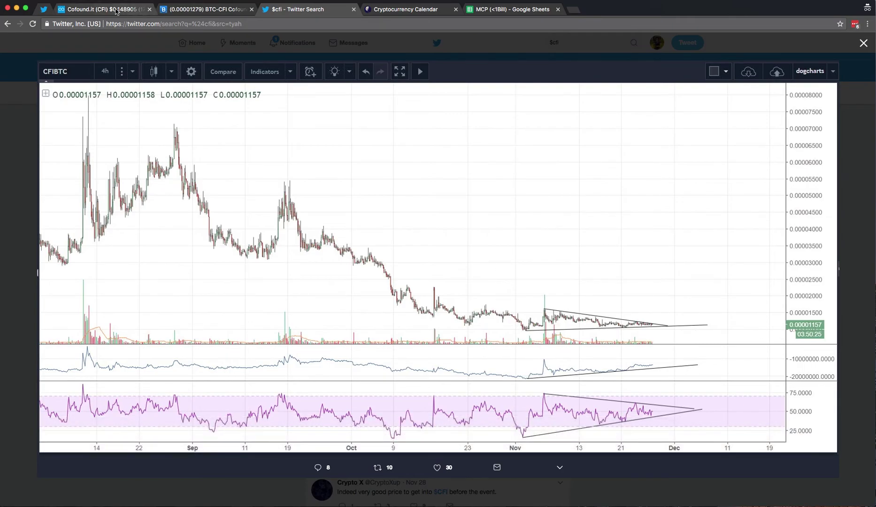
left_click(106, 9)
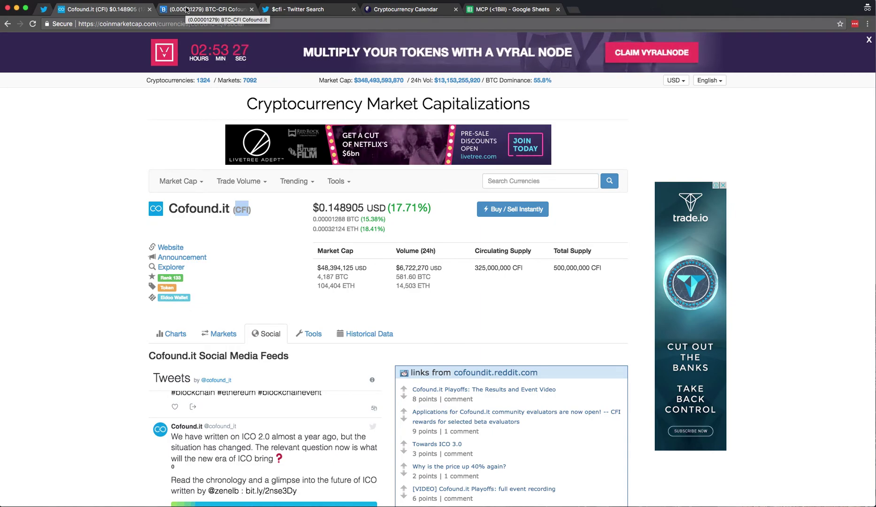
left_click(300, 10)
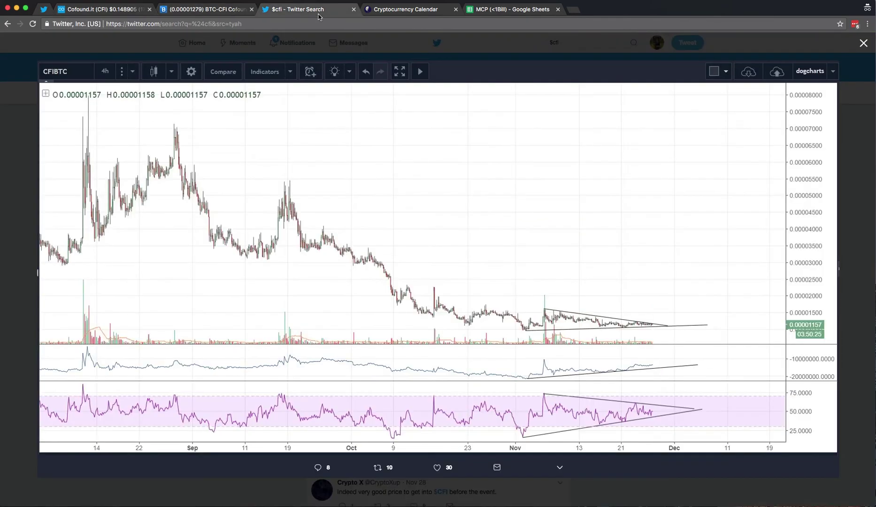